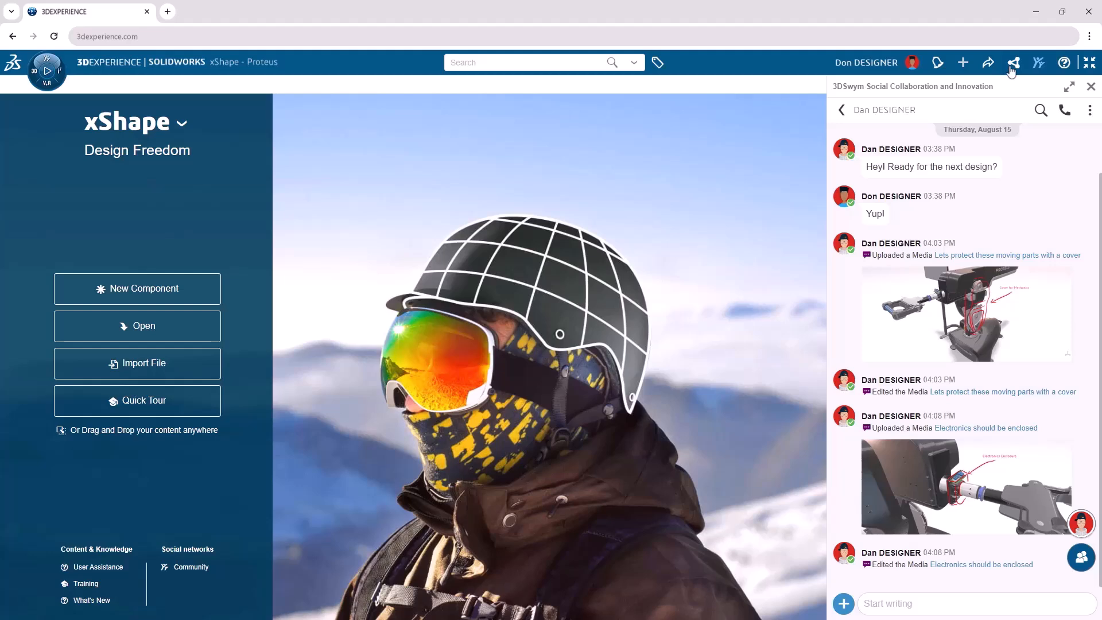
Open the Proteus Dataset - PM009353 assembly from the Proteus (xApp upload) collaborative space.
{"action": "left_click", "coordinate": [1012, 66]}
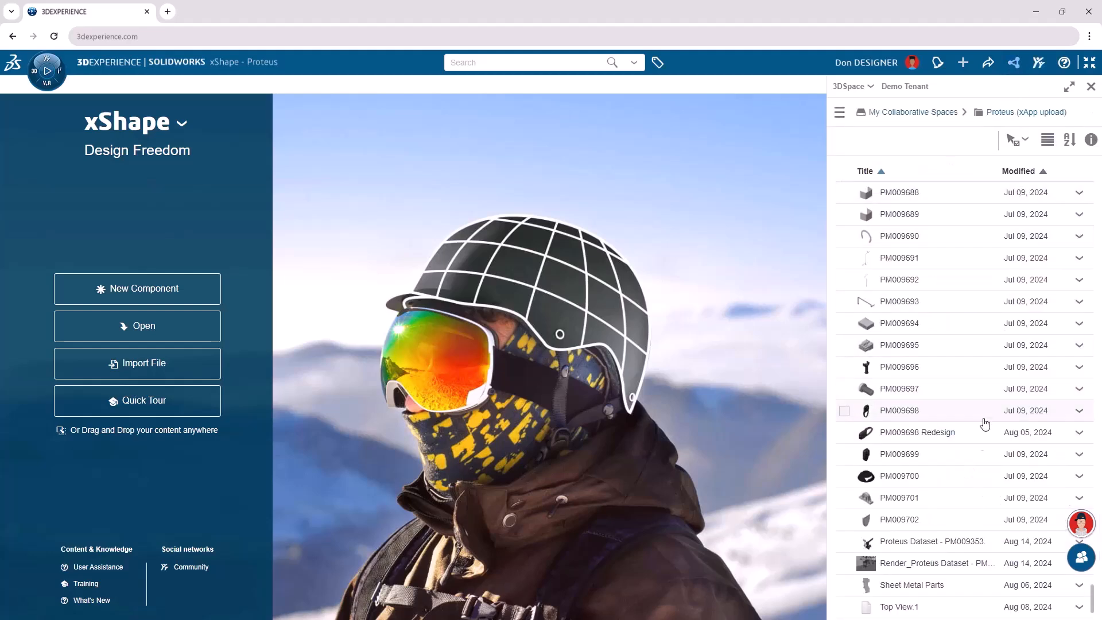
{"action": "left_click_drag", "start_coordinate": [950, 547], "coordinate": [529, 349]}
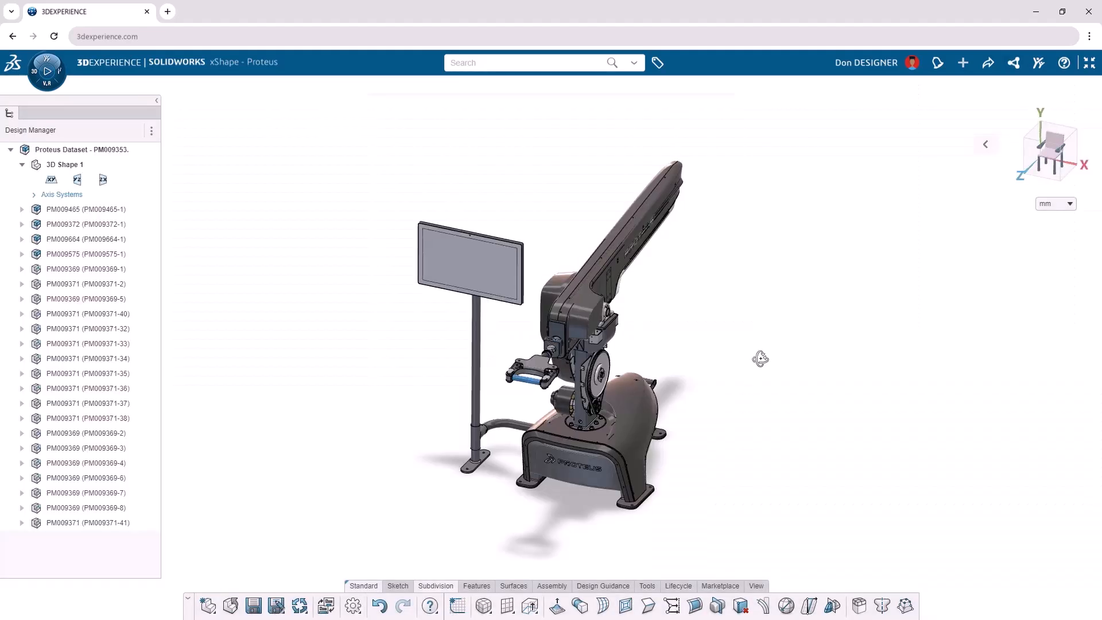
Mirror the half-outline of the cover sketch about its vertical centerline to complete the cover profile.
{"action": "middle_click_drag", "start_coordinate": [760, 359], "coordinate": [725, 317]}
{"action": "left_click", "coordinate": [1057, 155]}
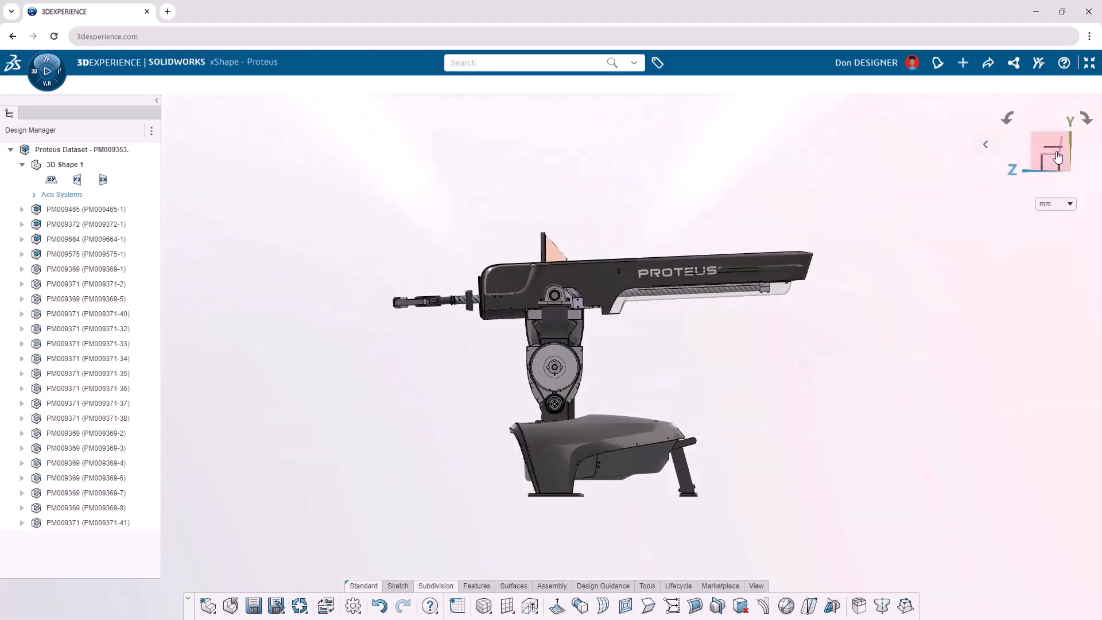
{"action": "scroll", "coordinate": [992, 376], "scroll_direction": "up", "scroll_amount": 6}
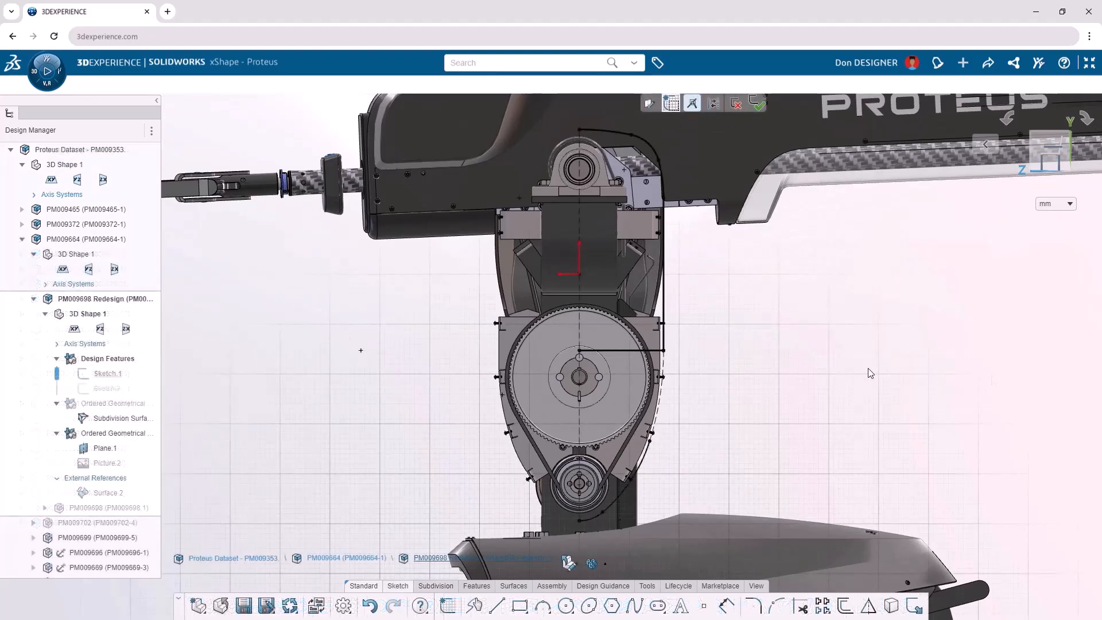
{"action": "right_click", "coordinate": [871, 373]}
{"action": "left_click", "coordinate": [899, 331]}
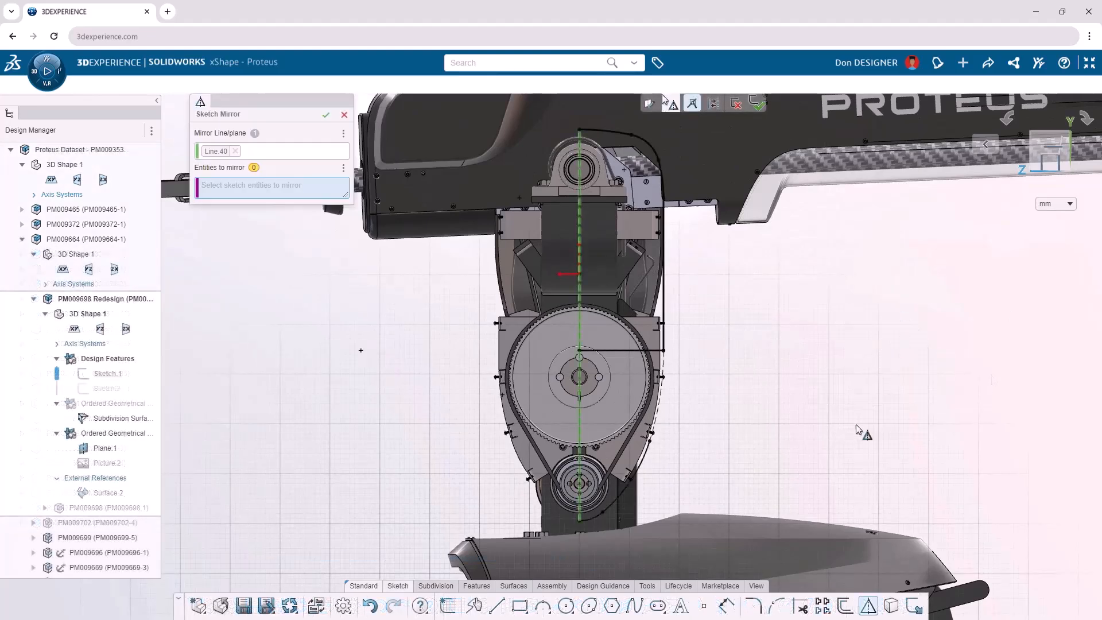
{"action": "mouse_move", "coordinate": [769, 552]}
{"action": "left_mouse_down"}
{"action": "mouse_move", "coordinate": [554, 298]}
{"action": "mouse_move", "coordinate": [448, 124]}
{"action": "left_mouse_up"}
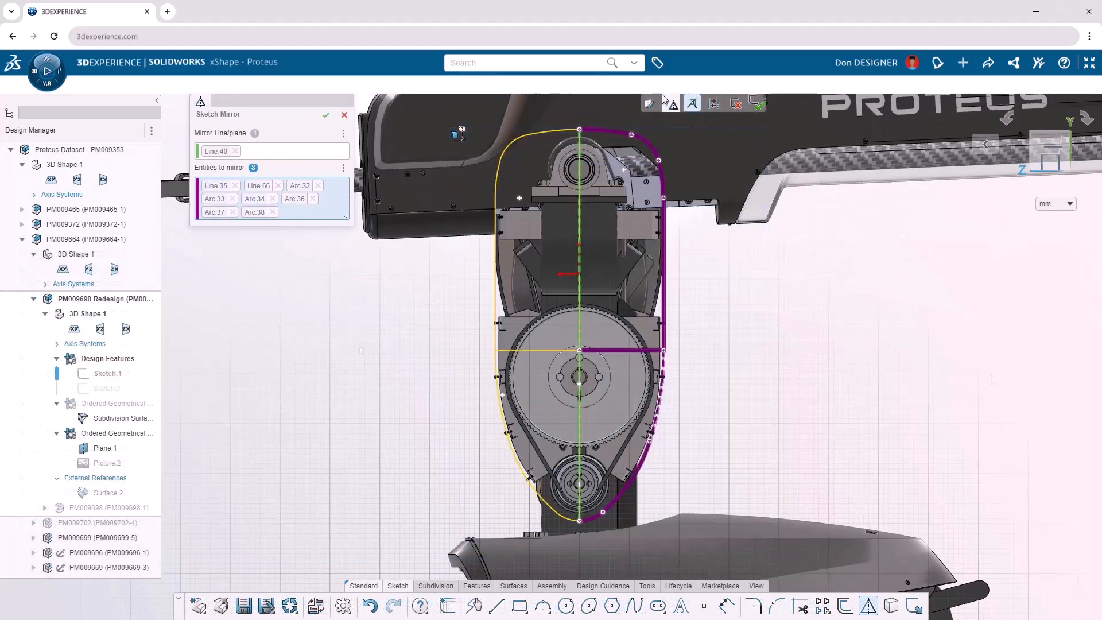
{"action": "left_click", "coordinate": [326, 116]}
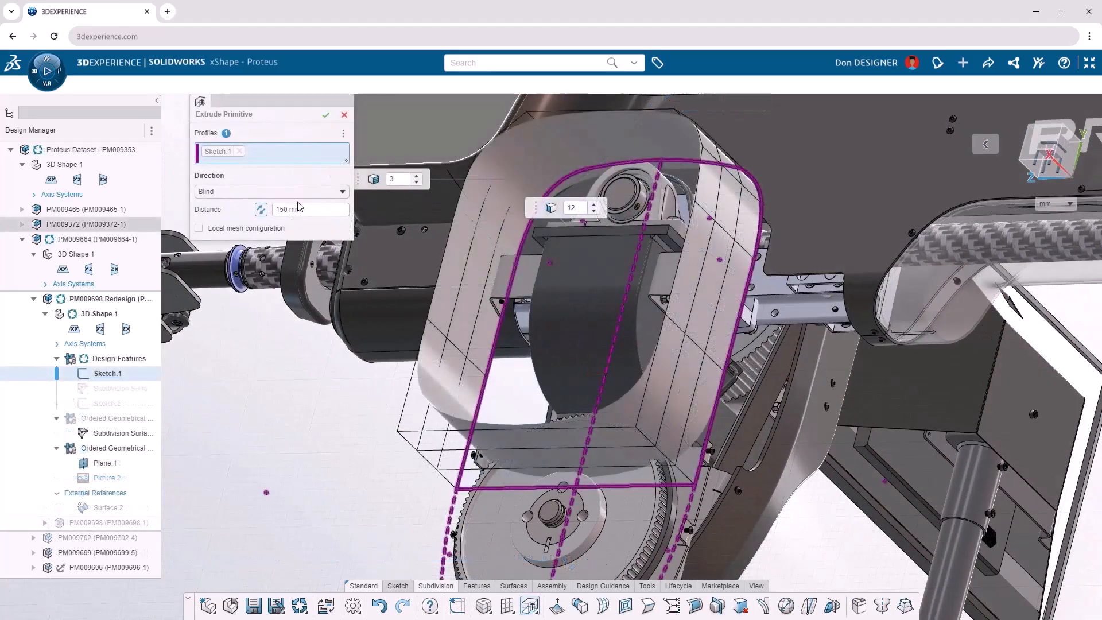
Set the blind Extrude Primitive of the cover sketch to a distance of 57 mm.
{"action": "double_click", "coordinate": [298, 209]}
{"action": "type", "text": "57"}
{"action": "key", "text": "Return"}
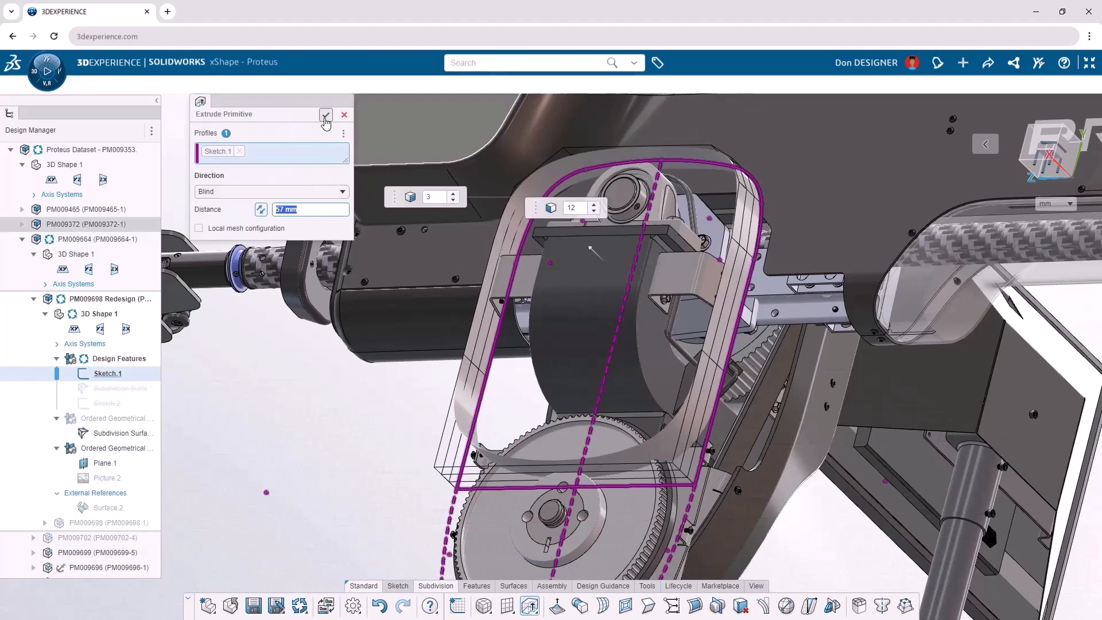
{"action": "left_click", "coordinate": [326, 117]}
Sharpen the lower corner of the extruded subdivision frame and apply symmetry to it about the ZX plane.
{"action": "left_click", "coordinate": [645, 452]}
{"action": "left_click", "coordinate": [670, 418]}
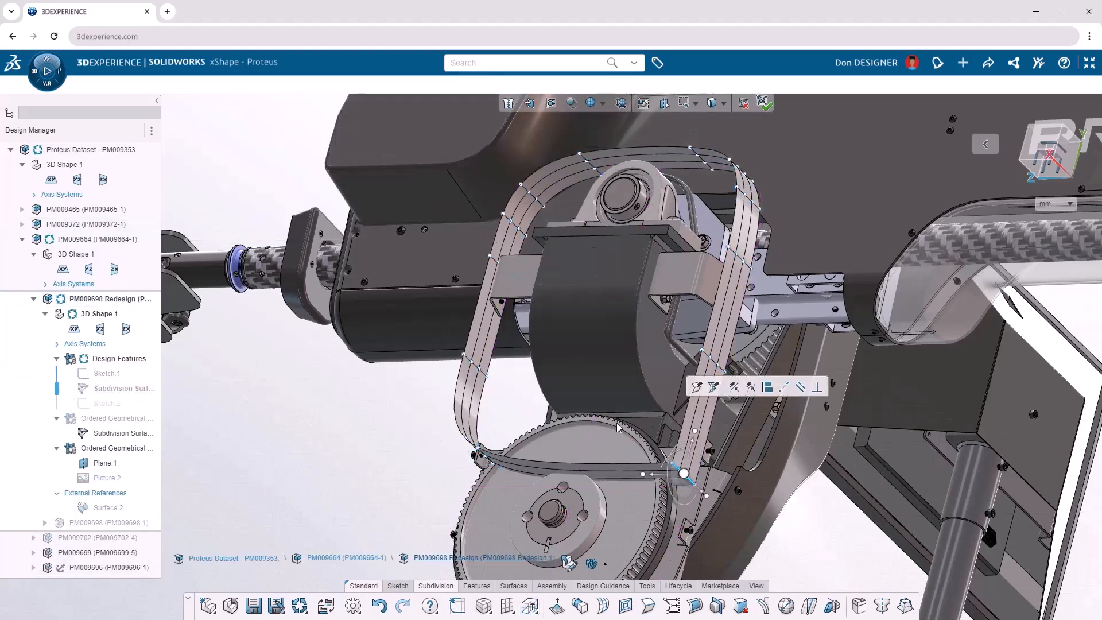
{"action": "right_click", "coordinate": [315, 440]}
{"action": "left_click", "coordinate": [281, 385]}
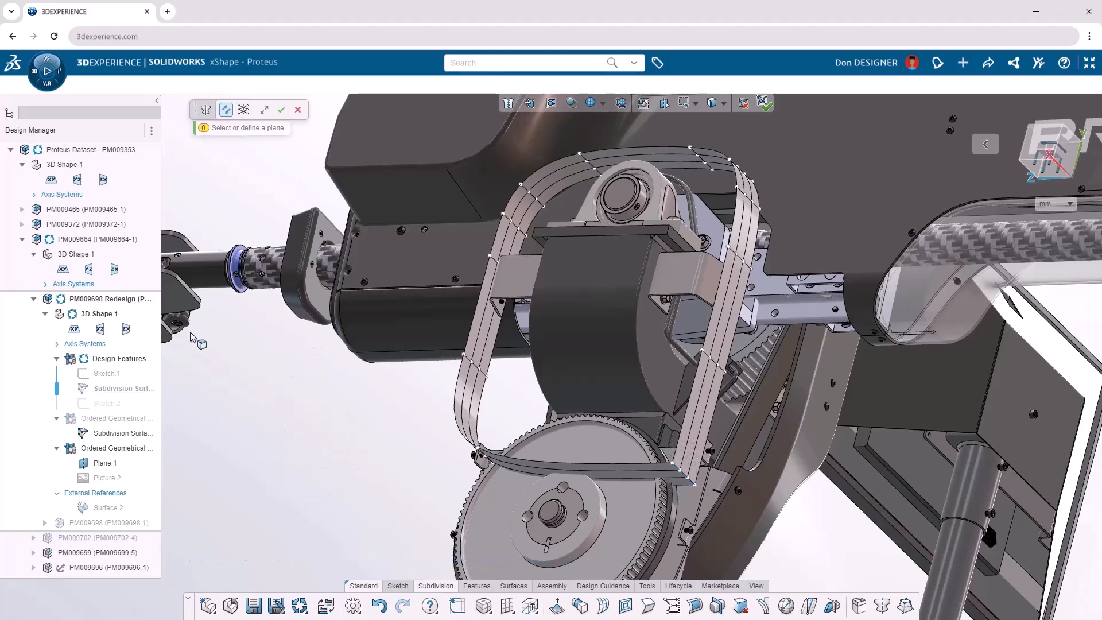
{"action": "left_click", "coordinate": [126, 329]}
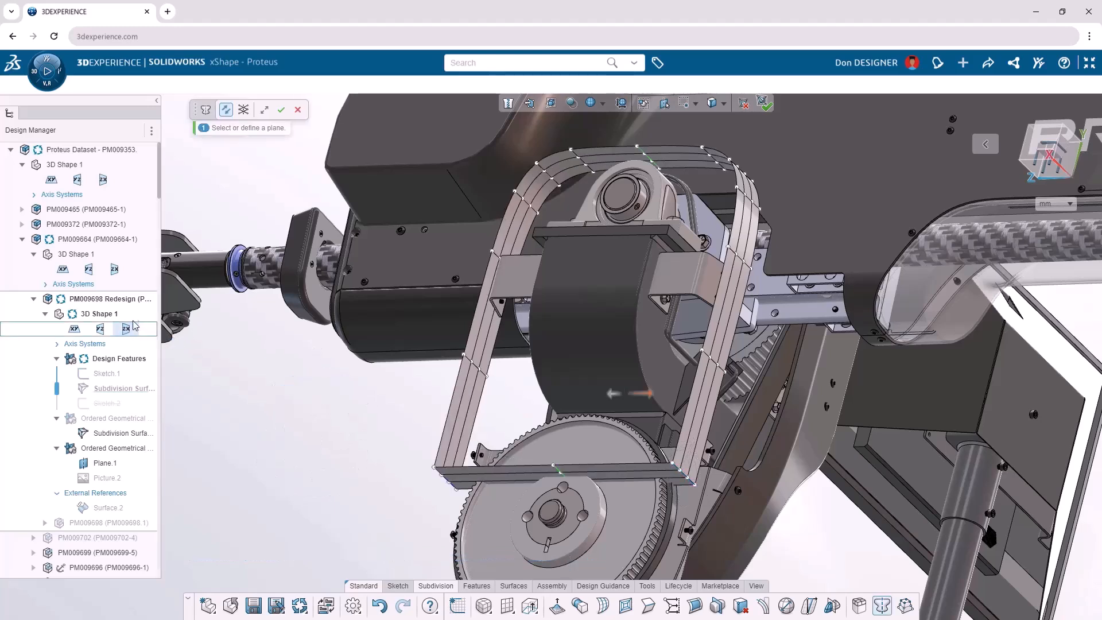
{"action": "left_click", "coordinate": [283, 112]}
Fill the frame's open front loop with faces and pull the front vertices of its upper section outward.
{"action": "left_click", "coordinate": [476, 315]}
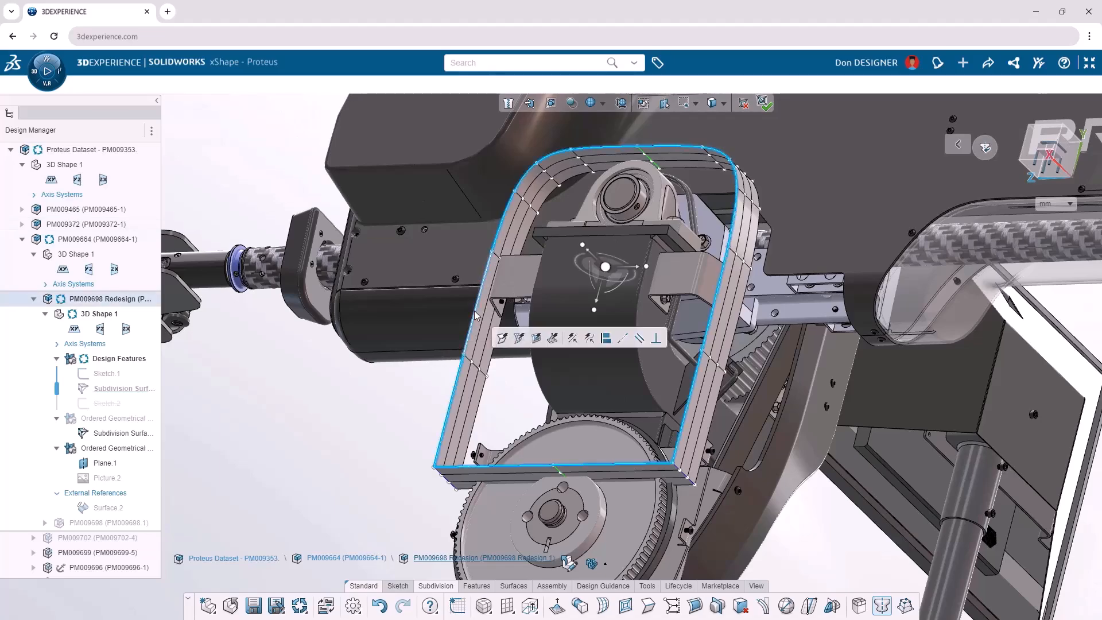
{"action": "left_click", "coordinate": [534, 337]}
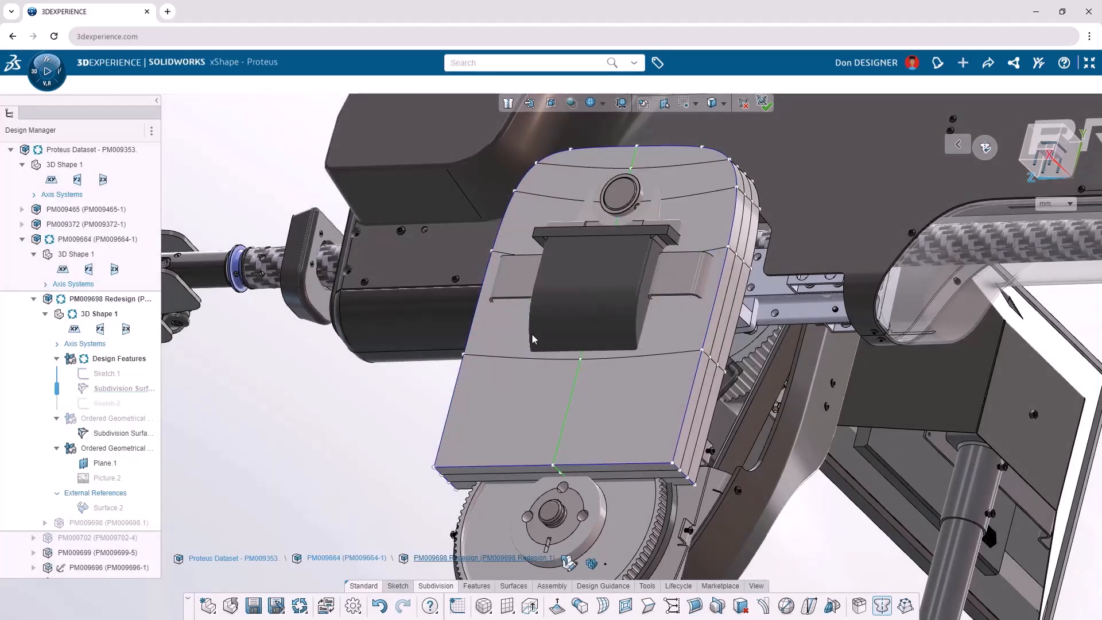
{"action": "key", "text": "ctrl+6"}
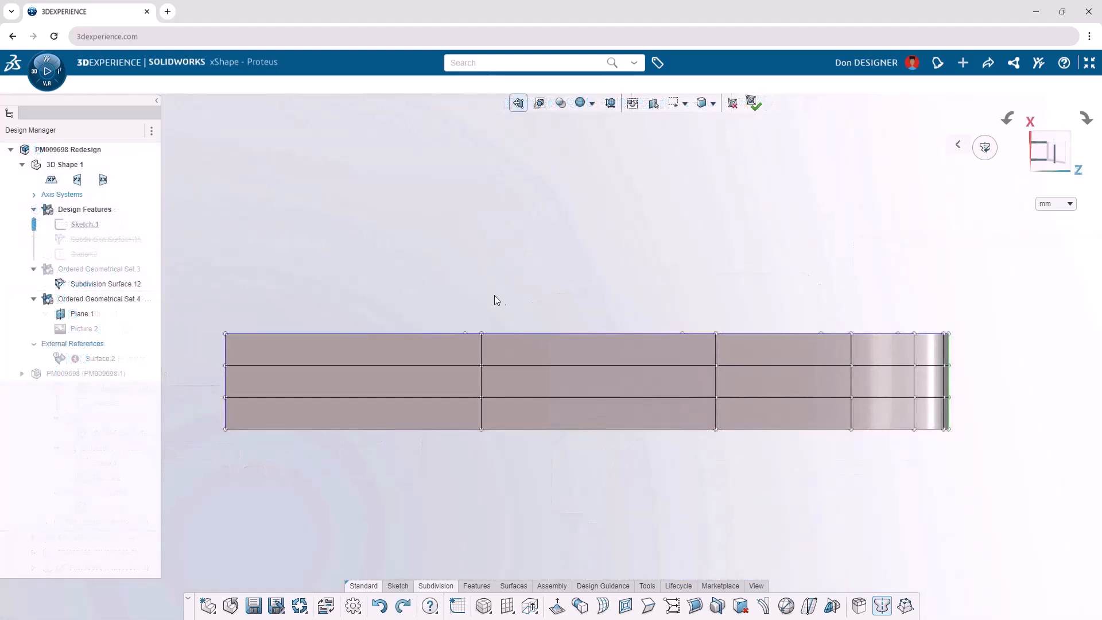
{"action": "left_click_drag", "start_coordinate": [439, 279], "coordinate": [977, 359]}
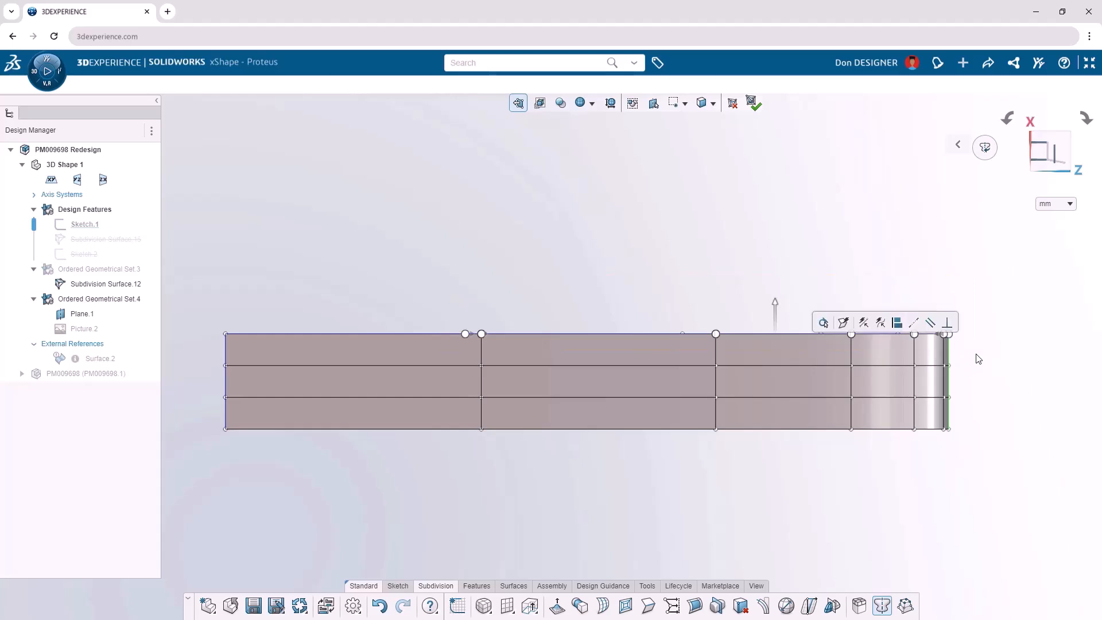
{"action": "left_click_drag", "start_coordinate": [775, 308], "coordinate": [780, 251]}
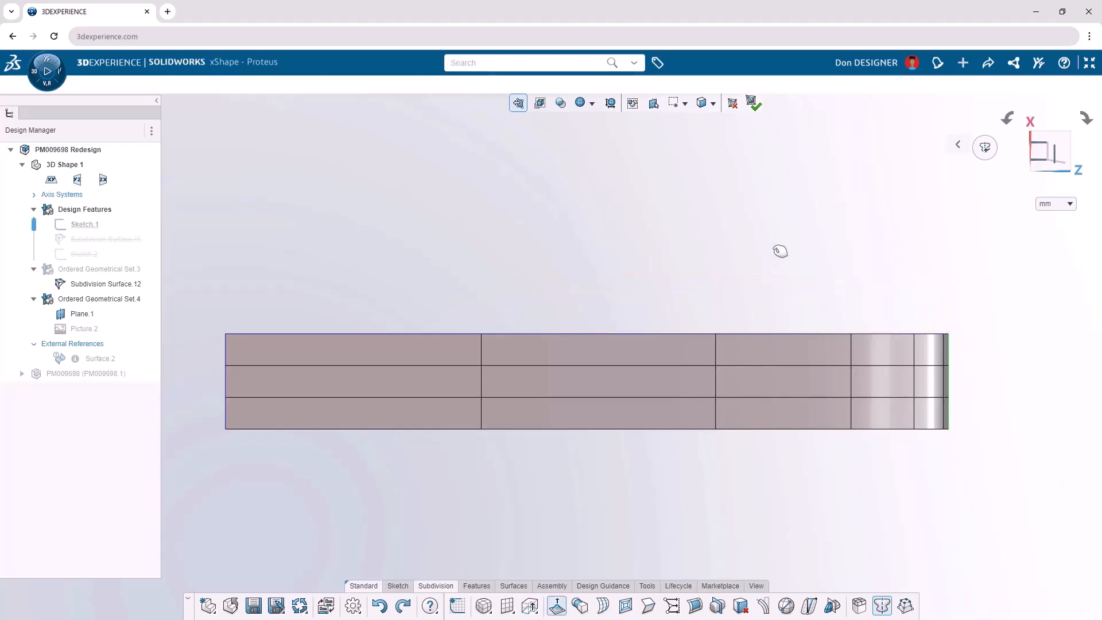
Insert a lengthwise edge loop through each half of the cover and extrude the outer end faces into two legs.
{"action": "left_click", "coordinate": [751, 234]}
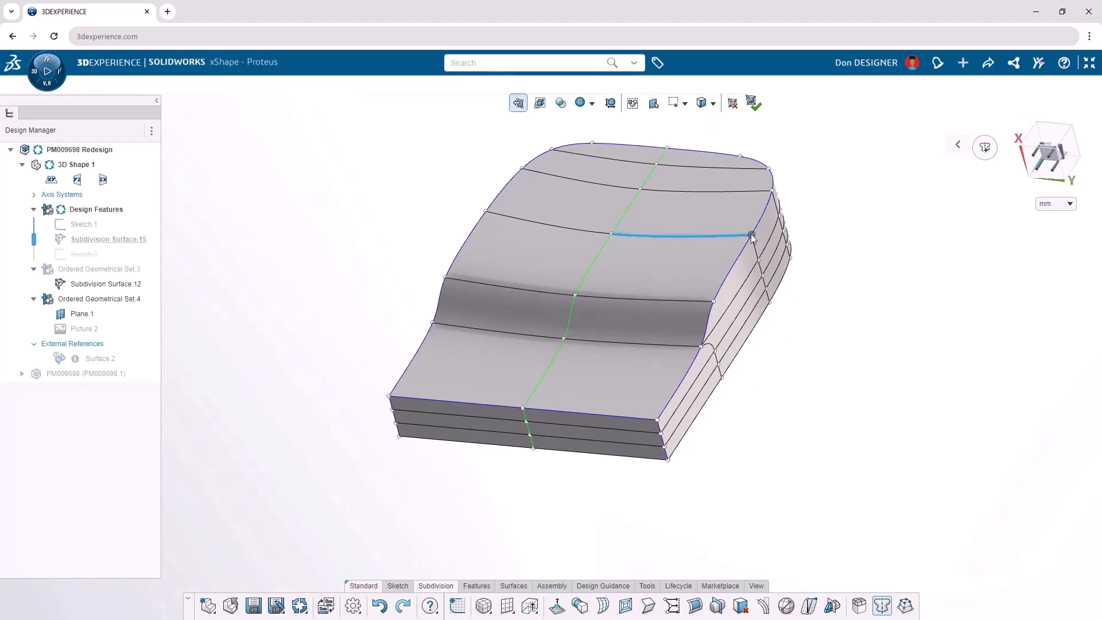
{"action": "left_click", "coordinate": [690, 245]}
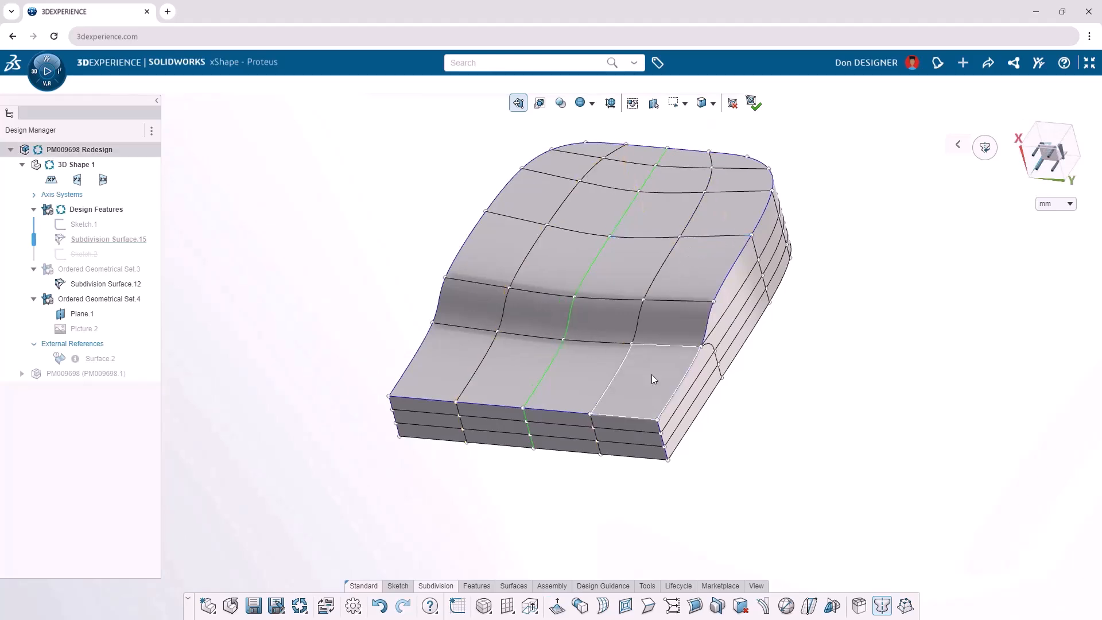
{"action": "left_click_drag", "start_coordinate": [636, 428], "coordinate": [603, 520]}
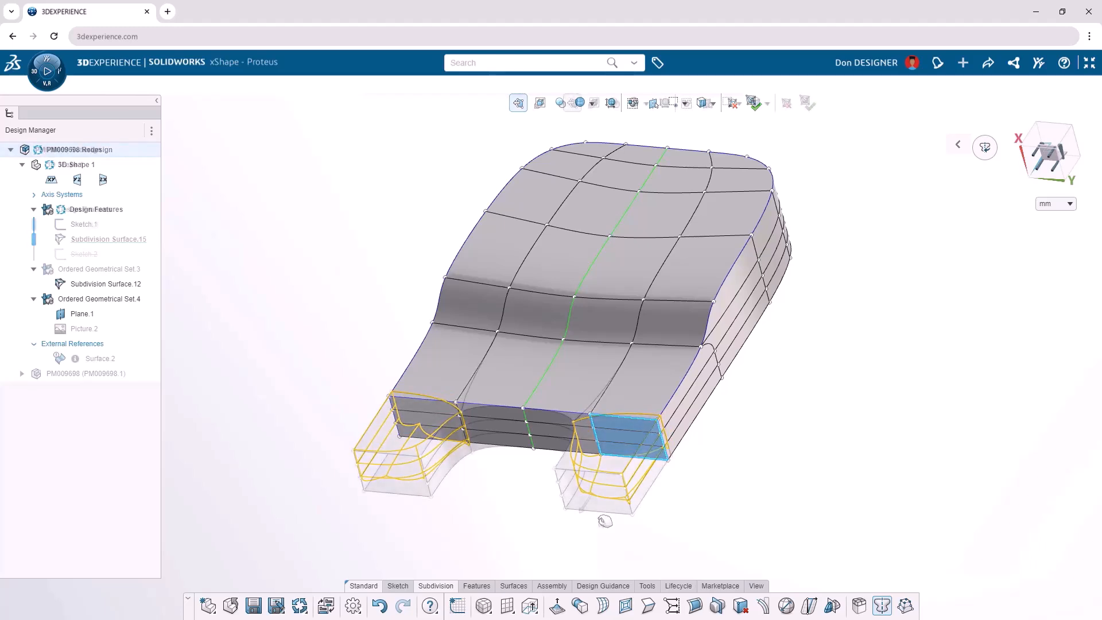
Create a midplane Revolve Primitive from the small closed profile about the short dashed line, widening its angle toward the two legs.
{"action": "scroll", "coordinate": [601, 522], "scroll_direction": "up", "scroll_amount": 5}
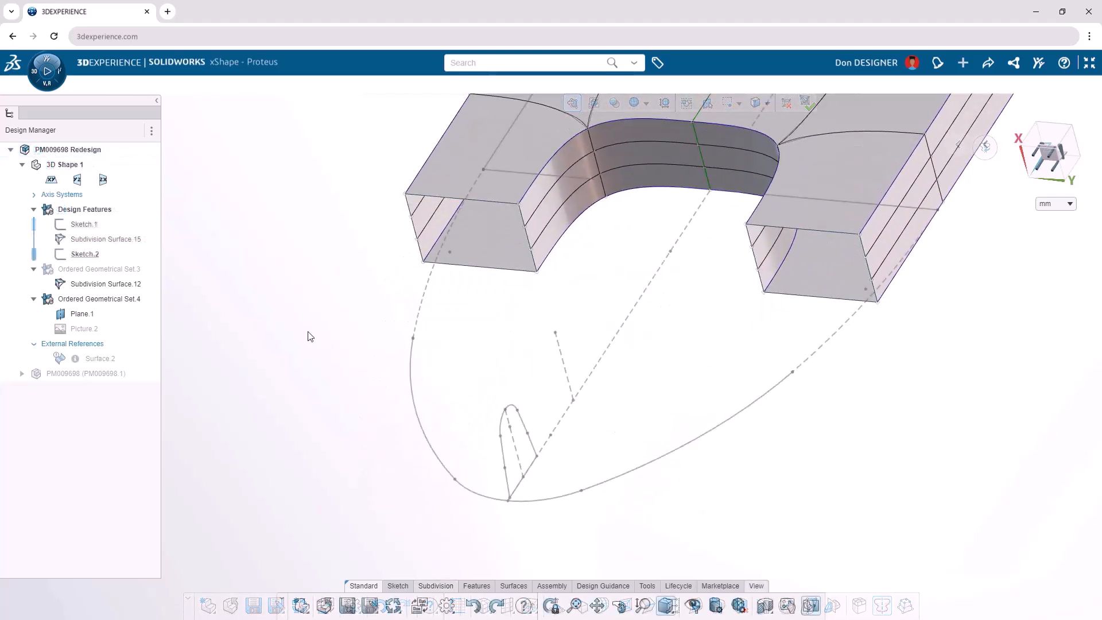
{"action": "right_click", "coordinate": [310, 337]}
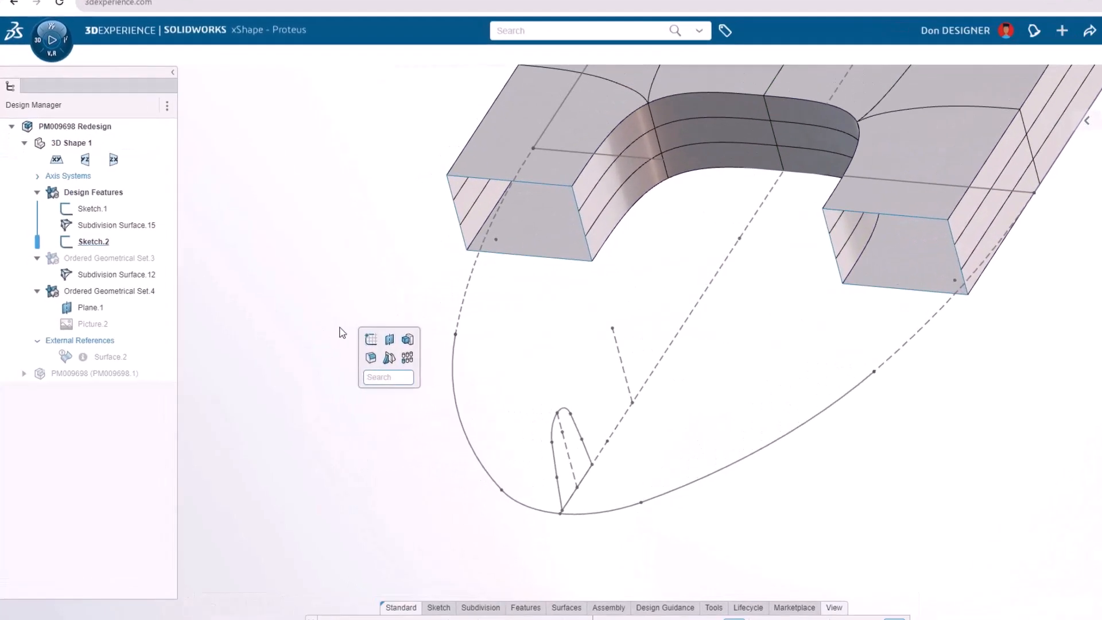
{"action": "type", "text": "revo"}
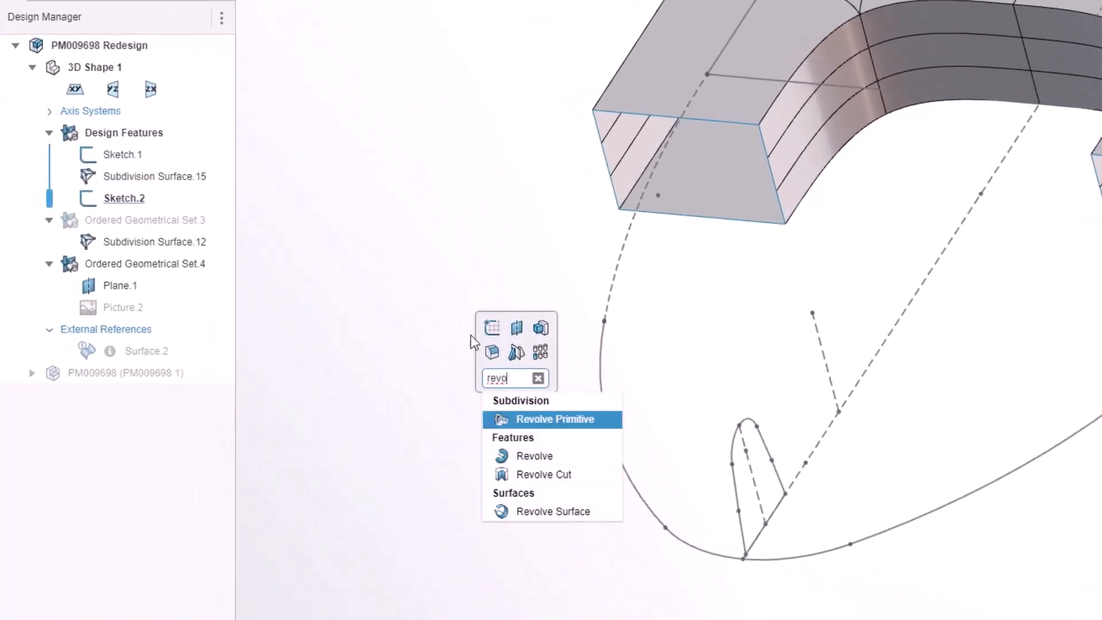
{"action": "left_click", "coordinate": [565, 421]}
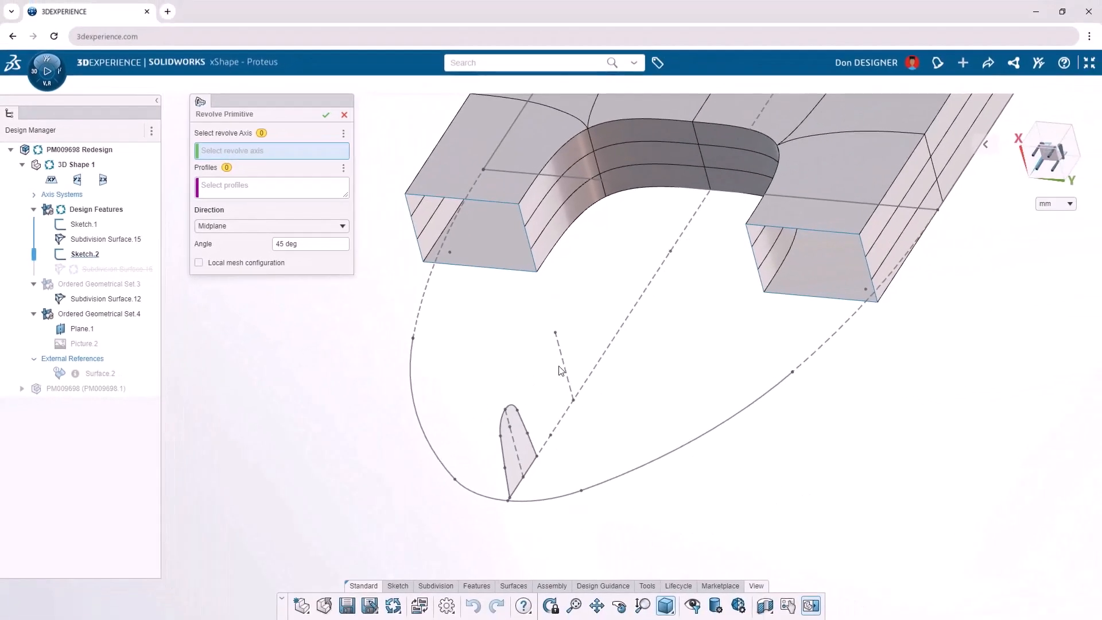
{"action": "left_click", "coordinate": [563, 371]}
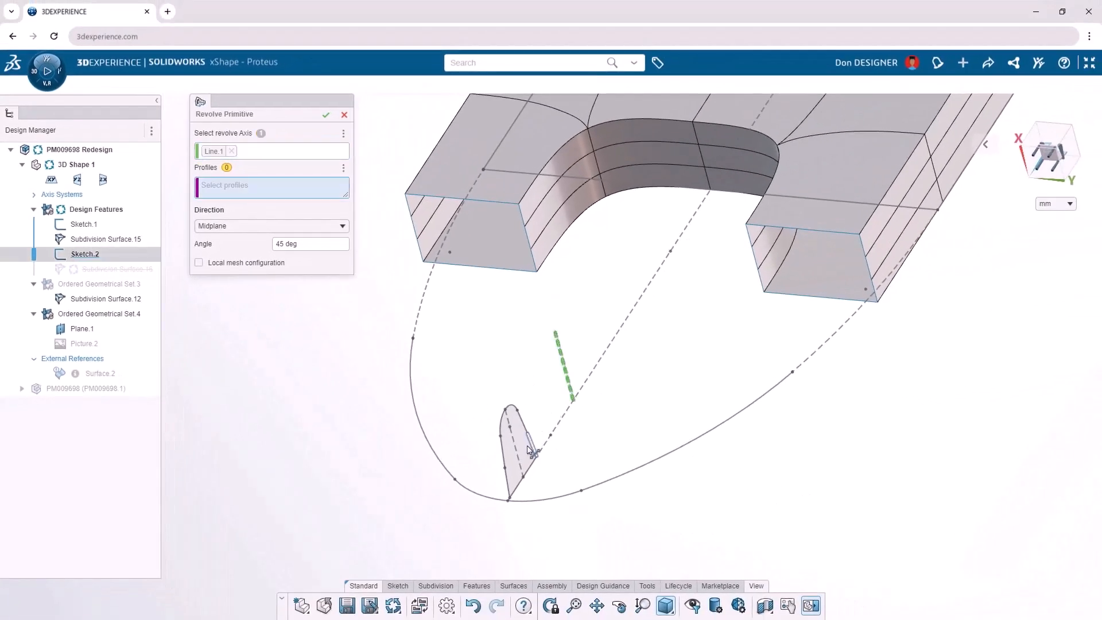
{"action": "left_click", "coordinate": [526, 446]}
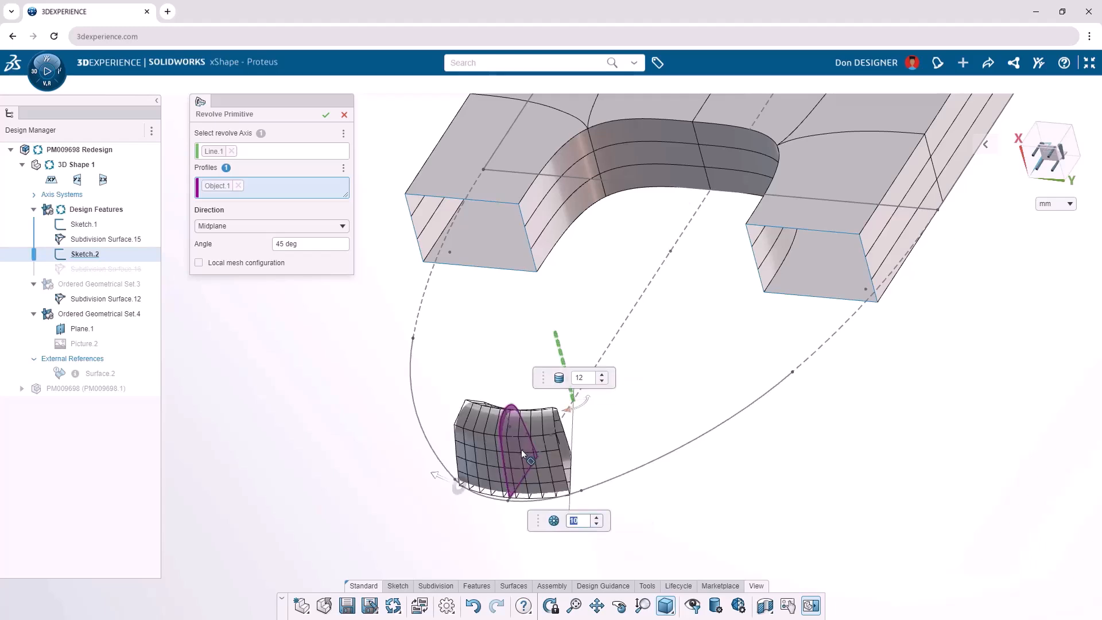
{"action": "left_click_drag", "start_coordinate": [441, 478], "coordinate": [483, 321]}
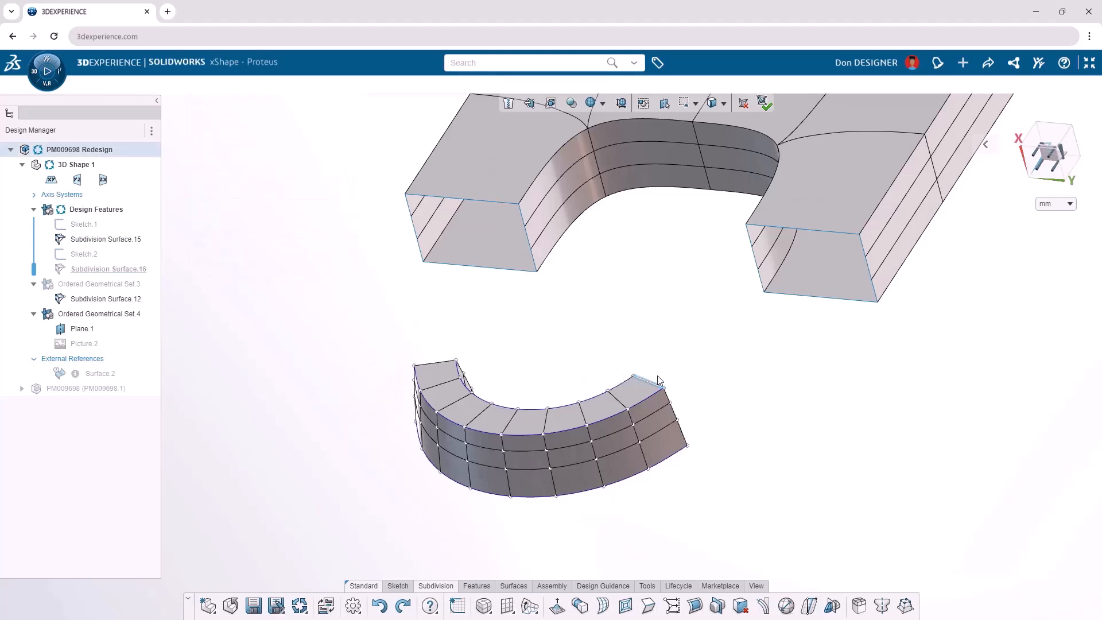
Attach the end edge of the revolved piece to the matching upper edge of the cover's nearest leg.
{"action": "left_click", "coordinate": [822, 231]}
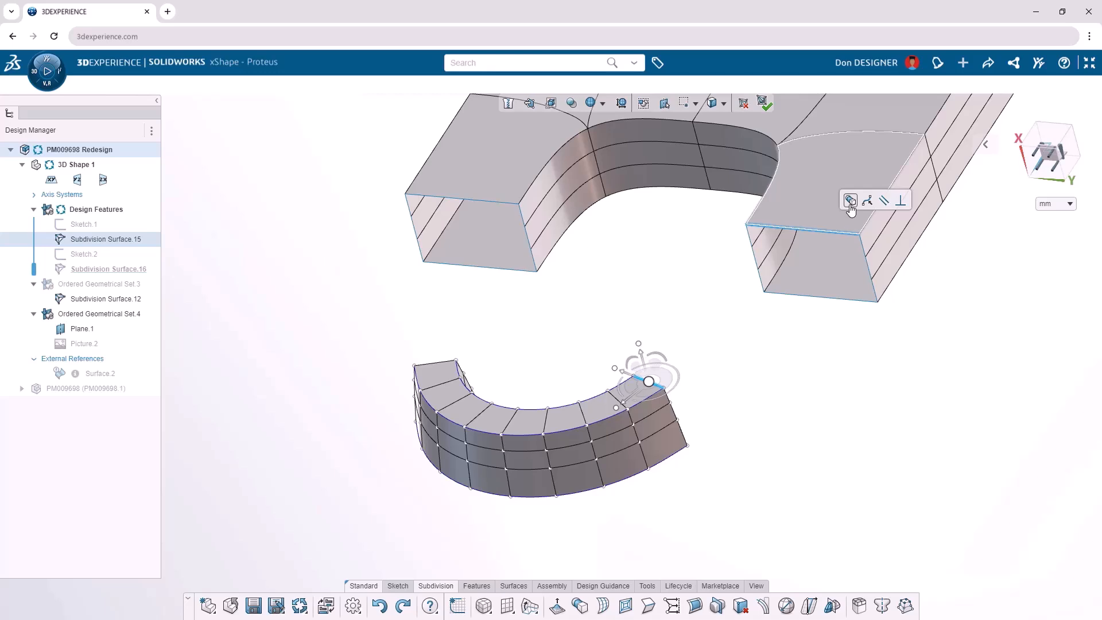
{"action": "left_click", "coordinate": [850, 200]}
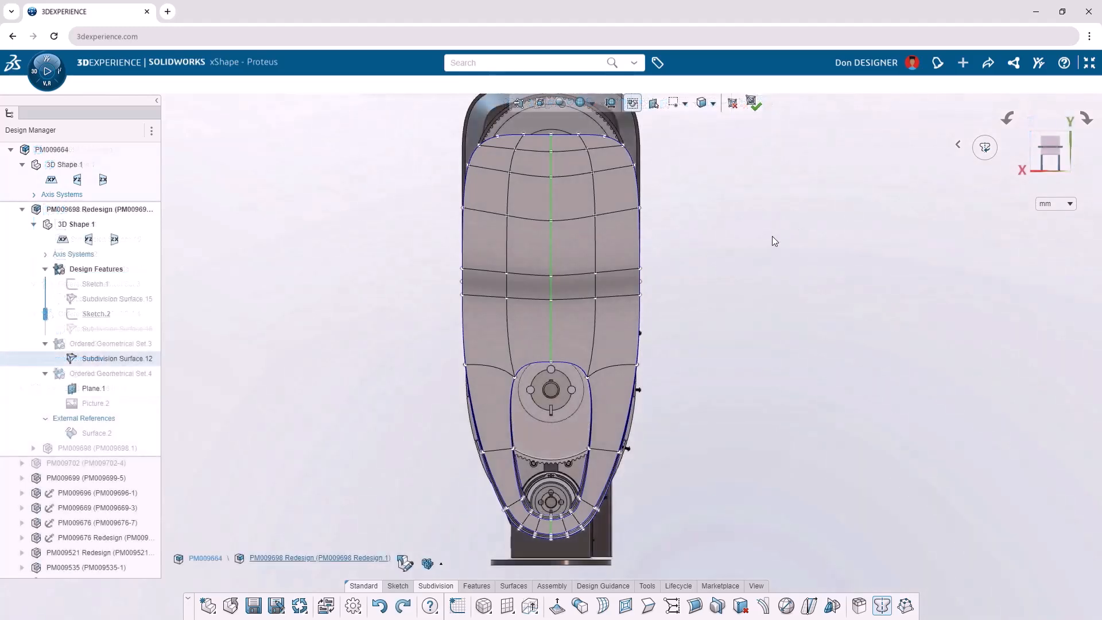
Select the front faces of the cover's upper section and scale them inward into a narrower raised panel.
{"action": "left_click_drag", "start_coordinate": [730, 256], "coordinate": [373, 131]}
{"action": "mouse_move", "coordinate": [553, 226]}
{"action": "left_mouse_down"}
{"action": "mouse_move", "coordinate": [559, 240]}
{"action": "mouse_move", "coordinate": [562, 231]}
{"action": "left_mouse_up"}
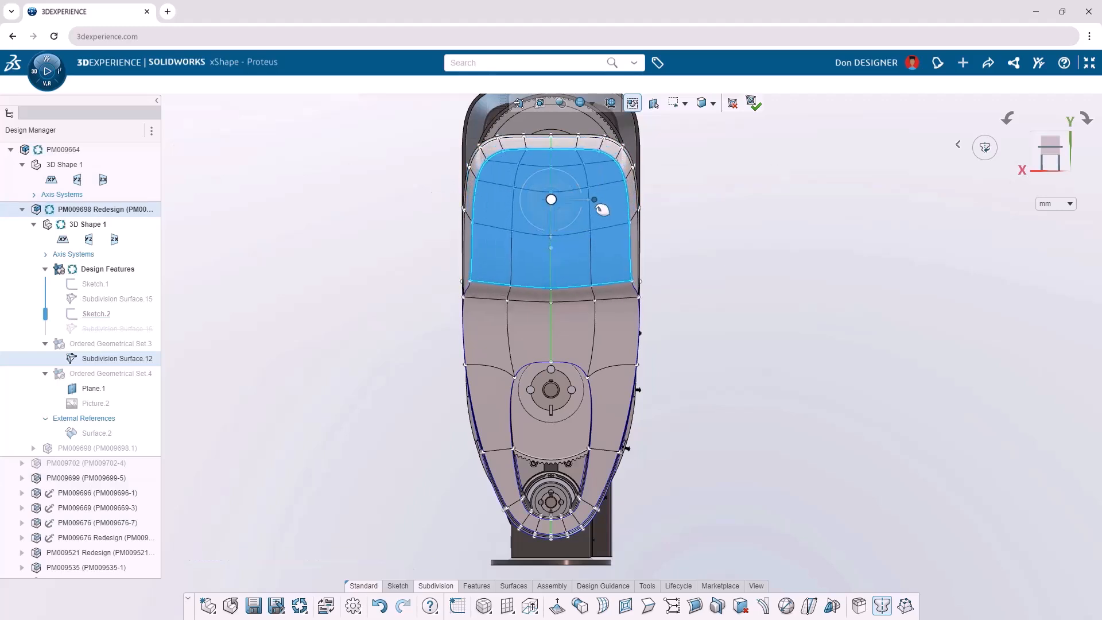
{"action": "left_click_drag", "start_coordinate": [591, 222], "coordinate": [594, 224]}
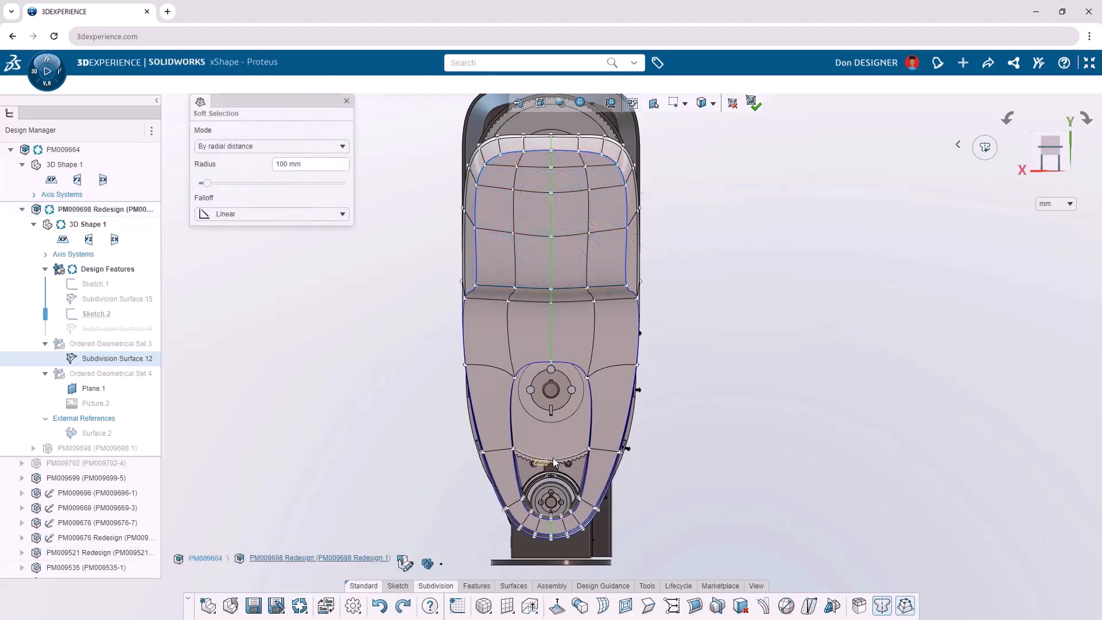
With Soft Selection at 100 mm radial distance and linear falloff, widen the lower opening and move the bottom tip's vertices about 10.9 mm.
{"action": "left_click_drag", "start_coordinate": [534, 466], "coordinate": [622, 350]}
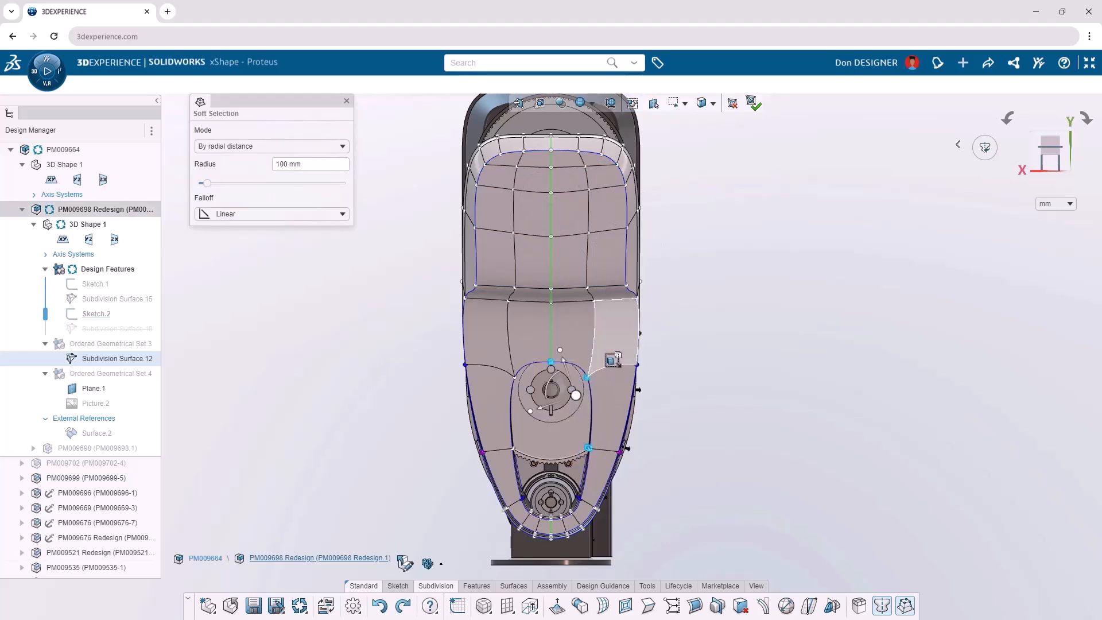
{"action": "left_click_drag", "start_coordinate": [575, 393], "coordinate": [609, 370]}
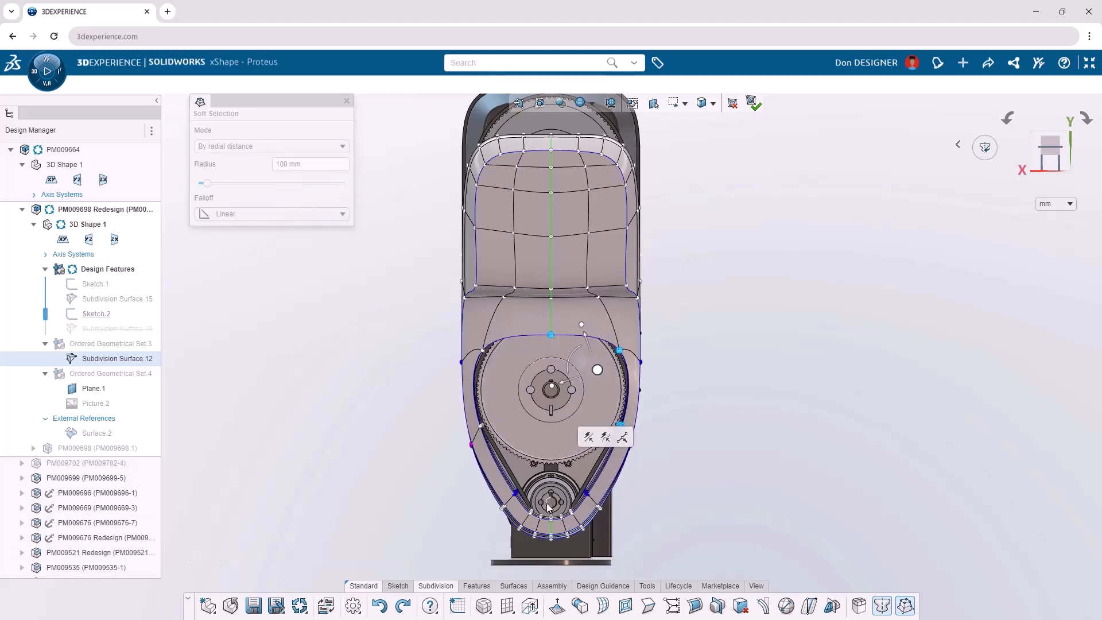
{"action": "left_click", "coordinate": [551, 531]}
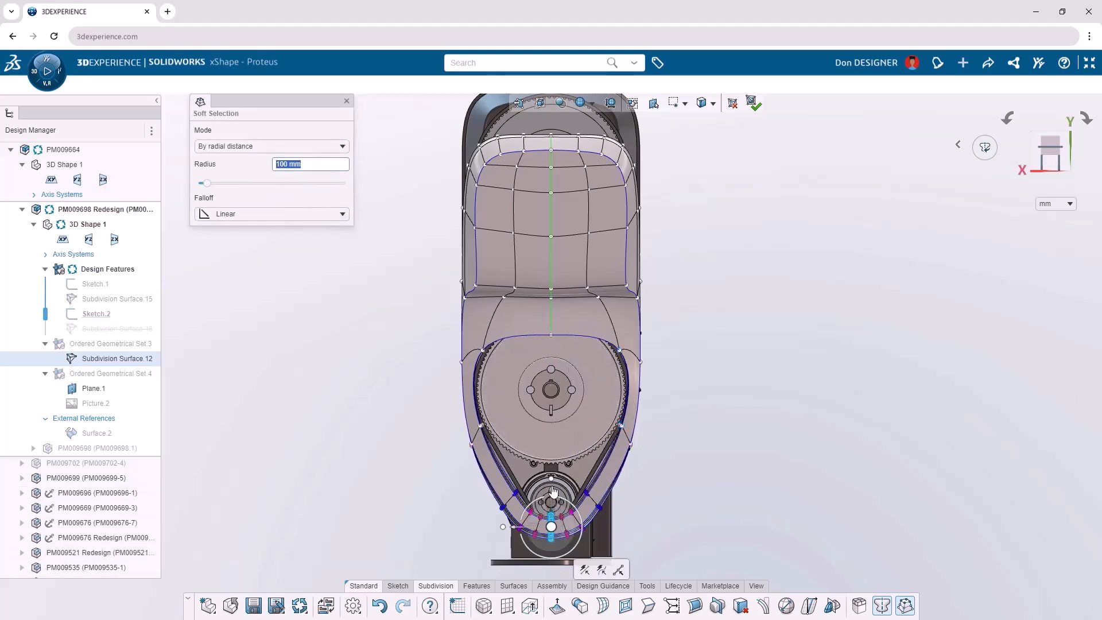
{"action": "left_click_drag", "start_coordinate": [551, 480], "coordinate": [553, 508]}
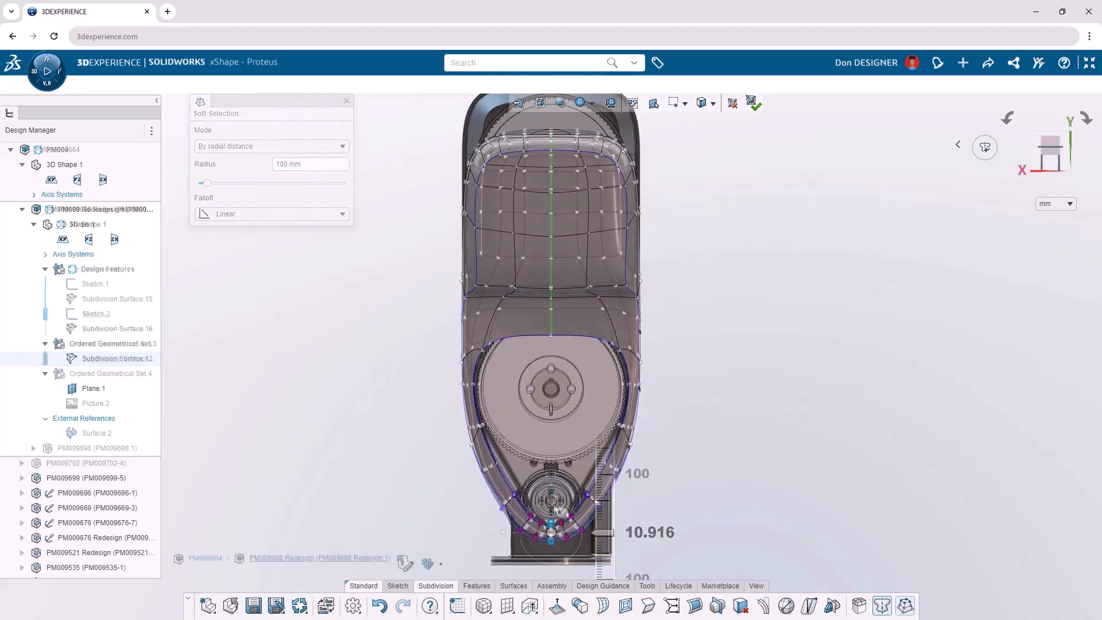
Run Mesh Inspection on the cover's cage and move the centre vertex of the intersecting faces above the round opening upward.
{"action": "type", "text": "smes"}
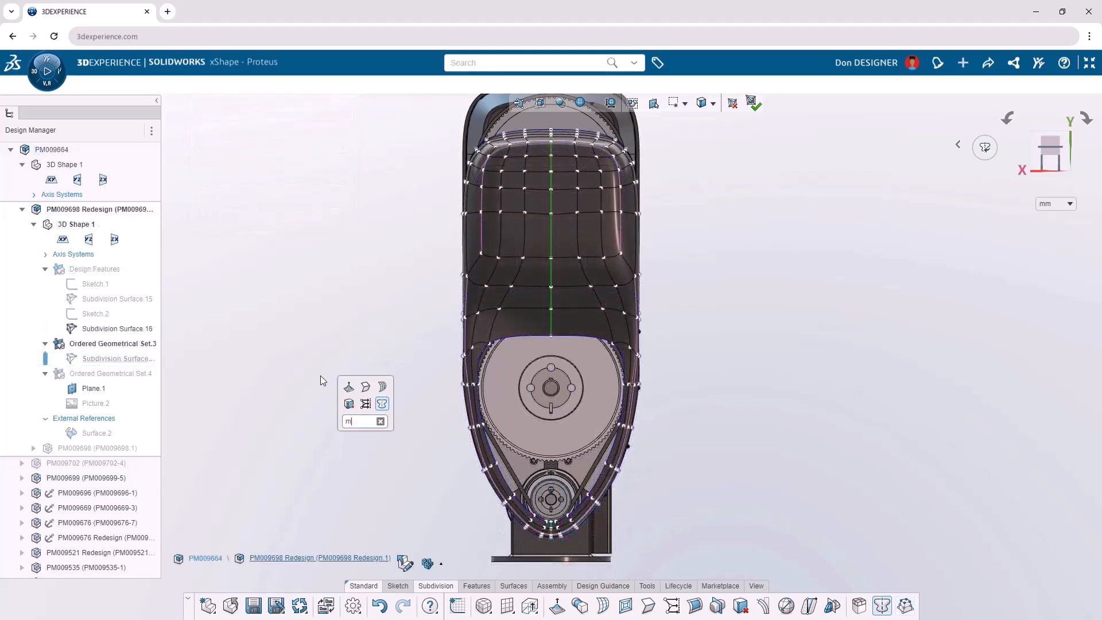
{"action": "type", "text": "h"}
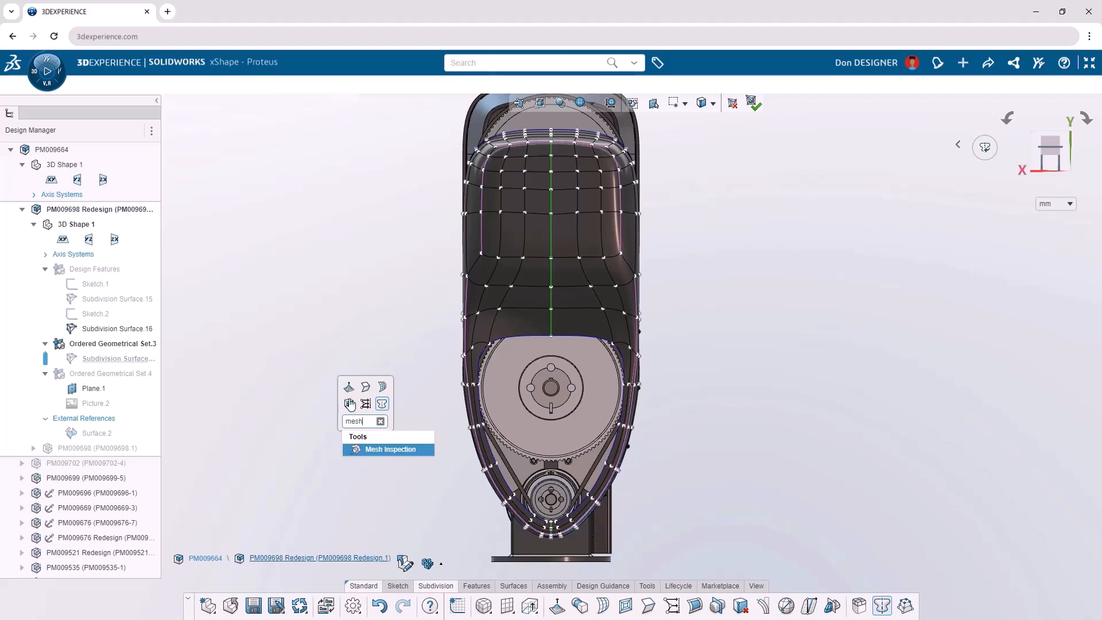
{"action": "left_click", "coordinate": [409, 450]}
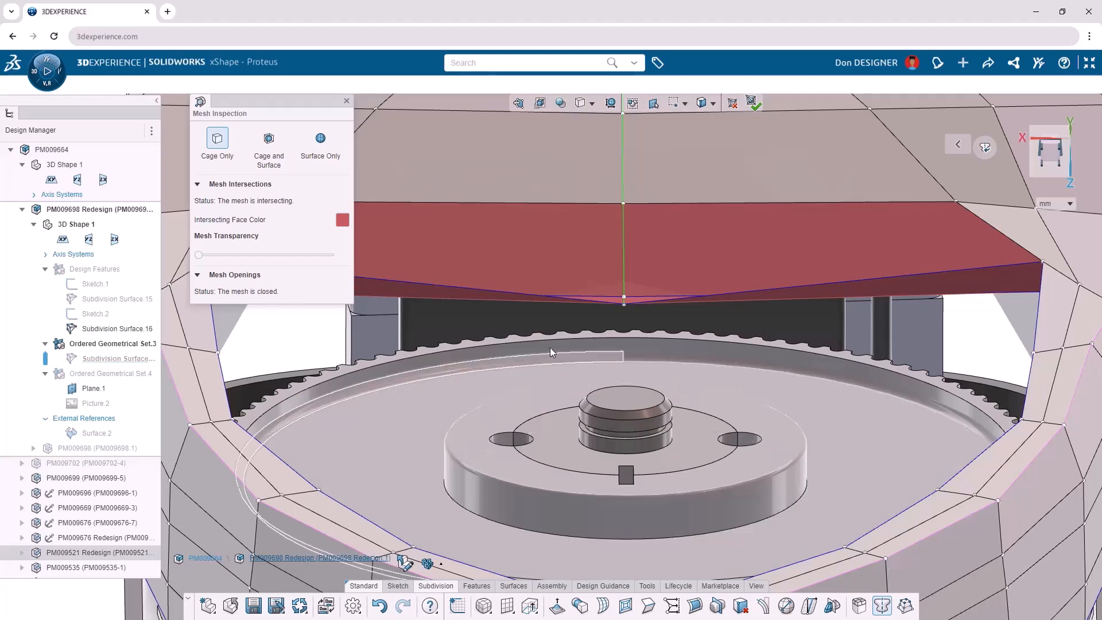
{"action": "left_click", "coordinate": [624, 303]}
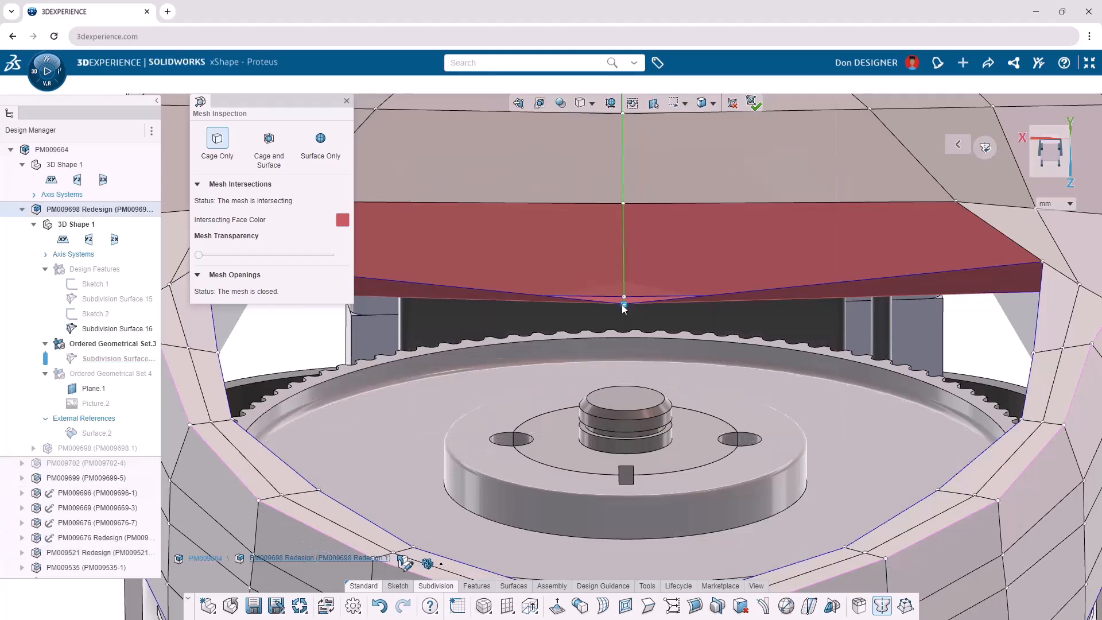
{"action": "left_click_drag", "start_coordinate": [626, 279], "coordinate": [631, 255]}
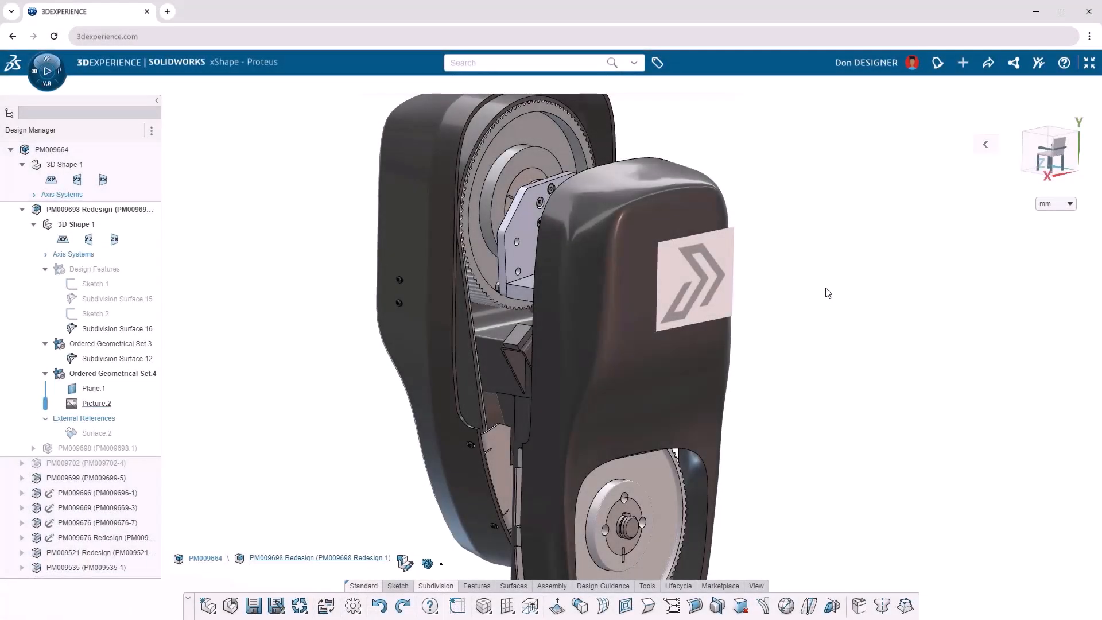
Convert the logo picture on the cover's front into a sketch on its default picture plane with Picture to Sketch.
{"action": "left_click", "coordinate": [729, 249]}
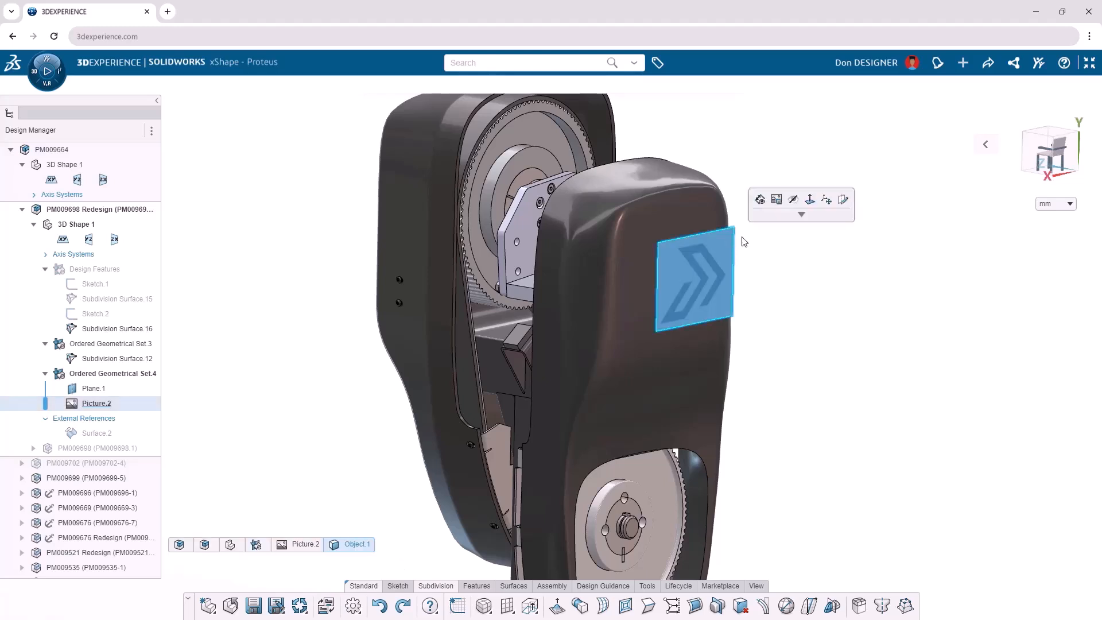
{"action": "left_click", "coordinate": [776, 205]}
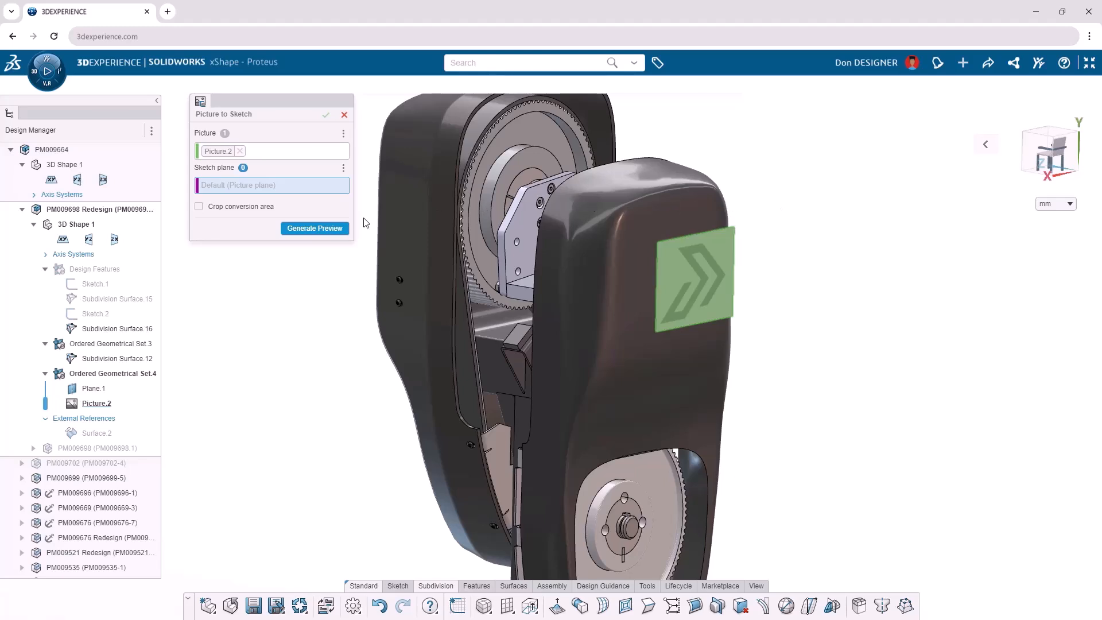
{"action": "left_click", "coordinate": [315, 229]}
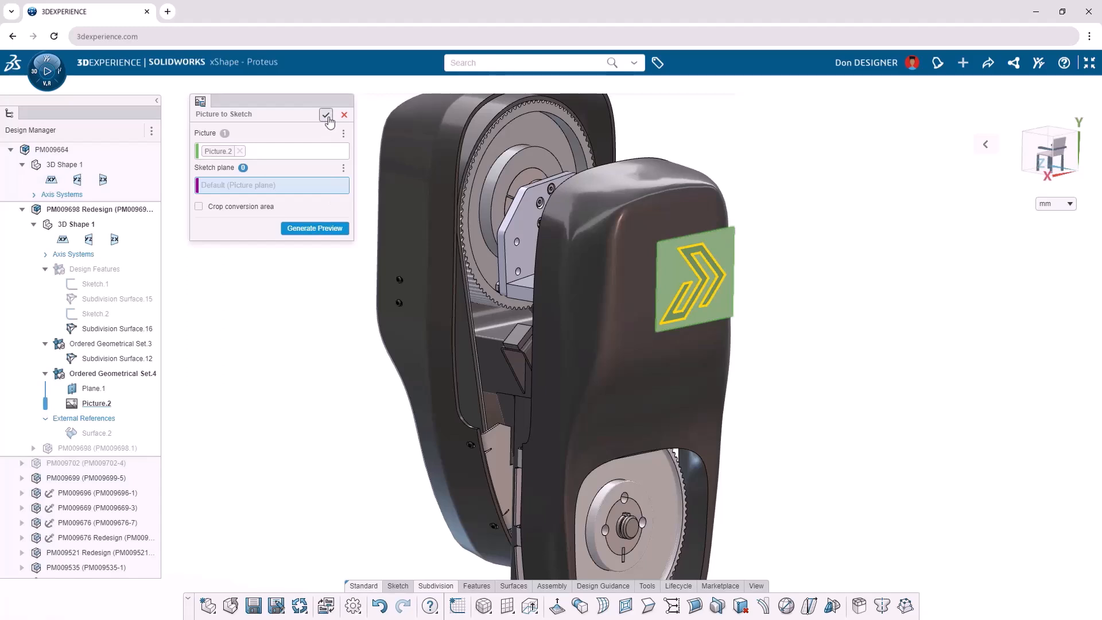
{"action": "left_click", "coordinate": [327, 115]}
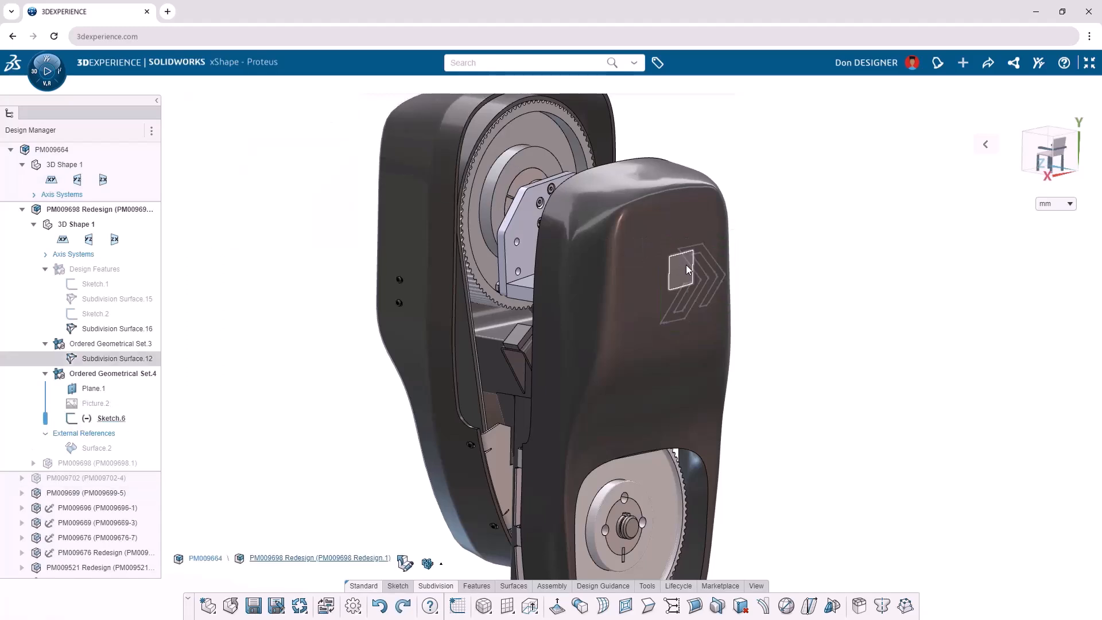
Extrude the logo sketch as a 2 mm blind solid, using the cover's subdivision surface as the start geometry.
{"action": "left_click", "coordinate": [687, 267]}
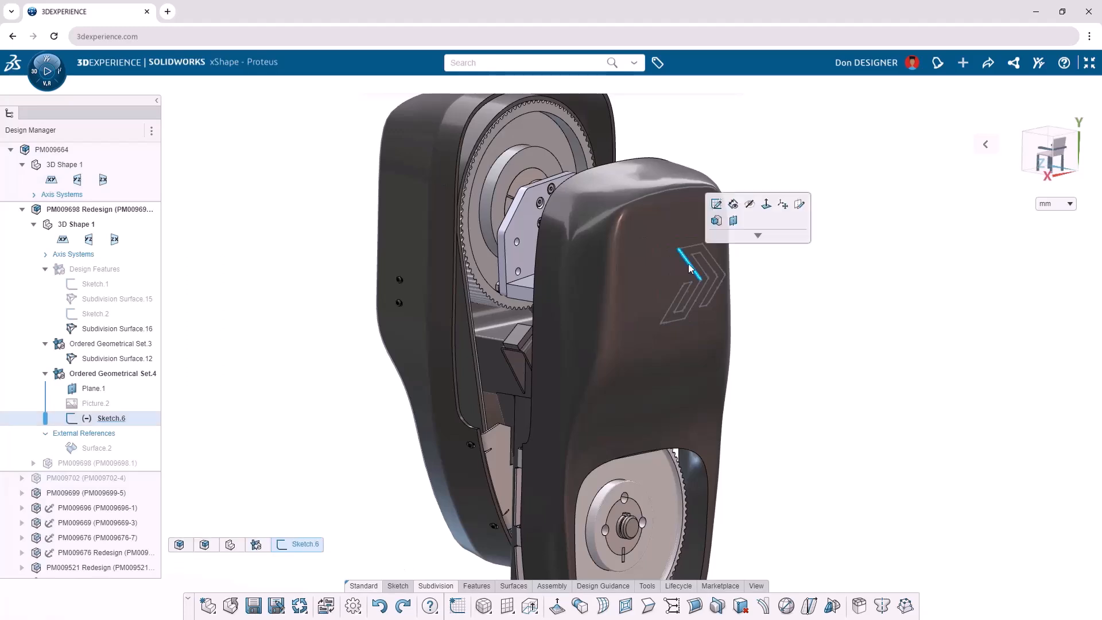
{"action": "left_click", "coordinate": [716, 221]}
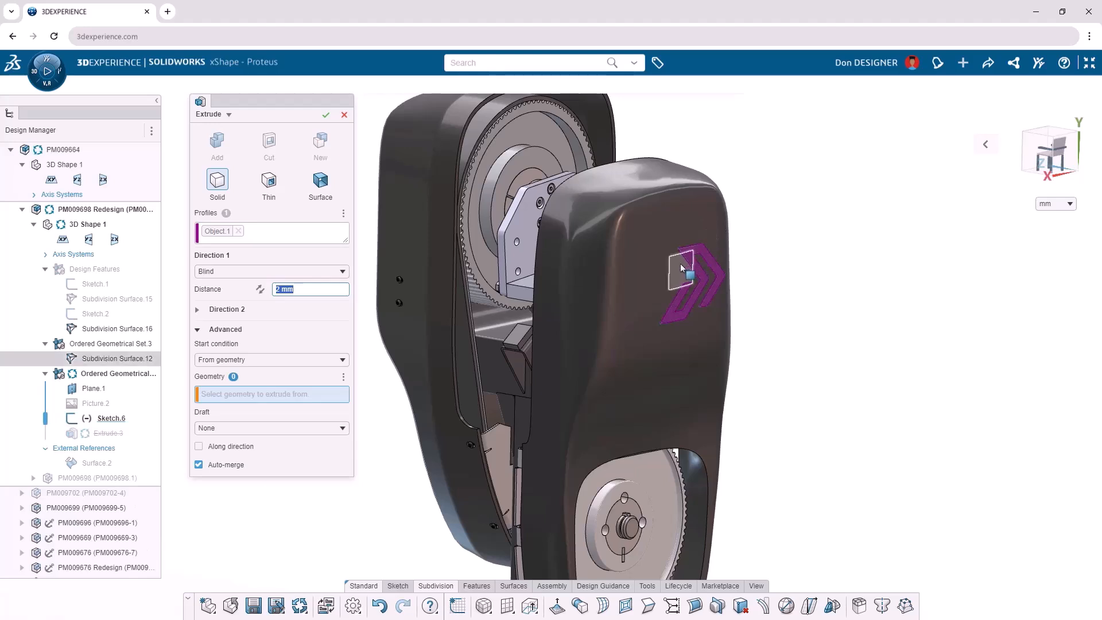
{"action": "left_click", "coordinate": [682, 267]}
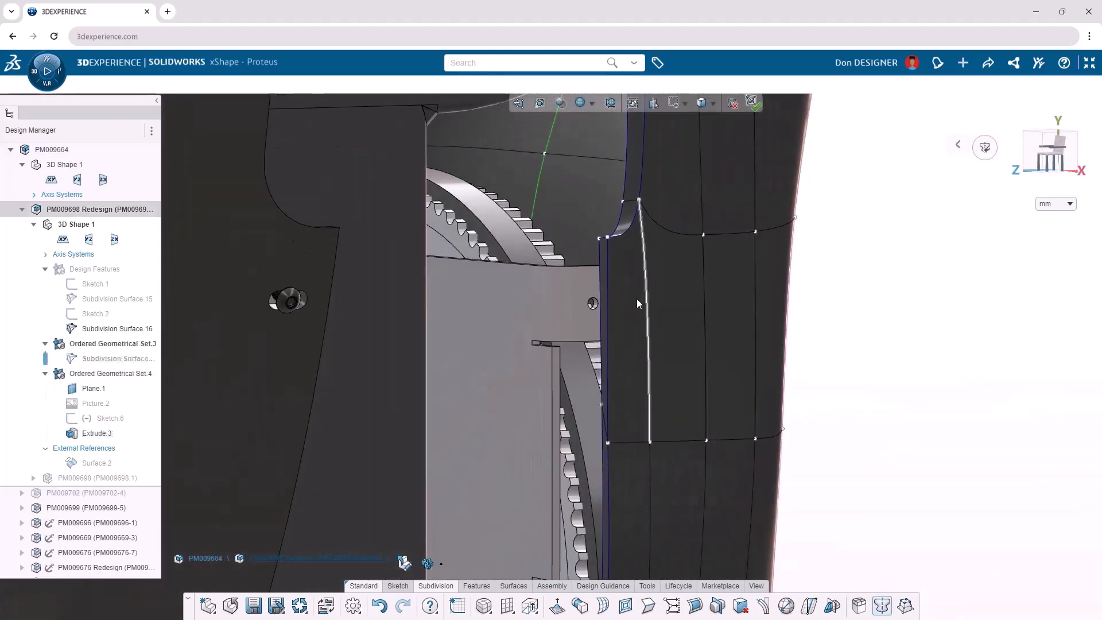
Align the narrow faces along the cover's inner side edge to the flat face of the adjacent PM009676 part.
{"action": "left_click", "coordinate": [604, 297]}
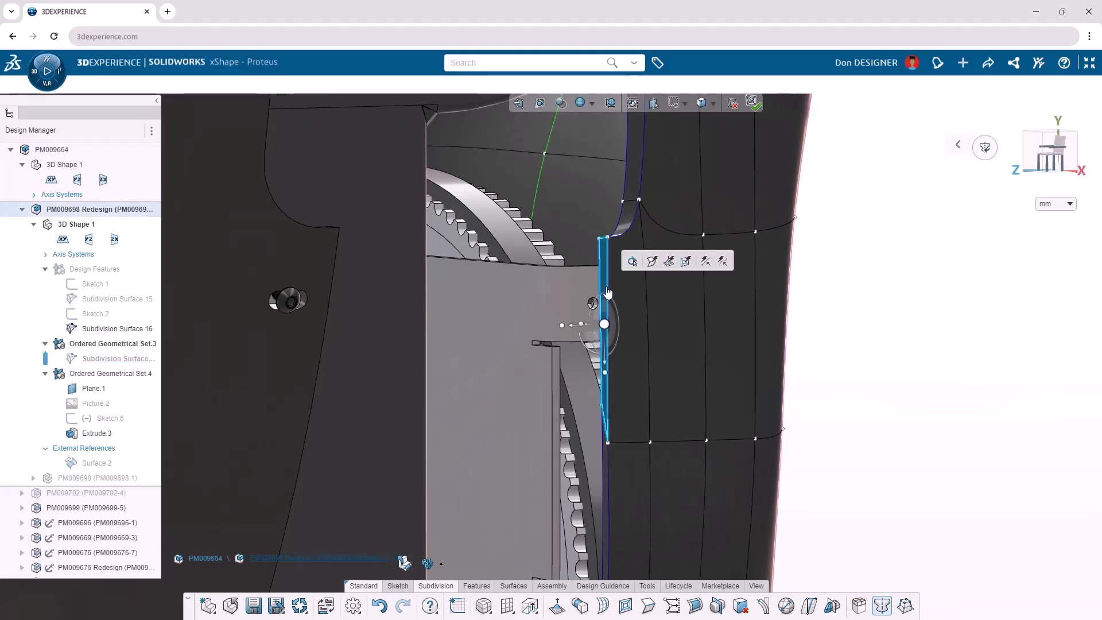
{"action": "left_click", "coordinate": [632, 268]}
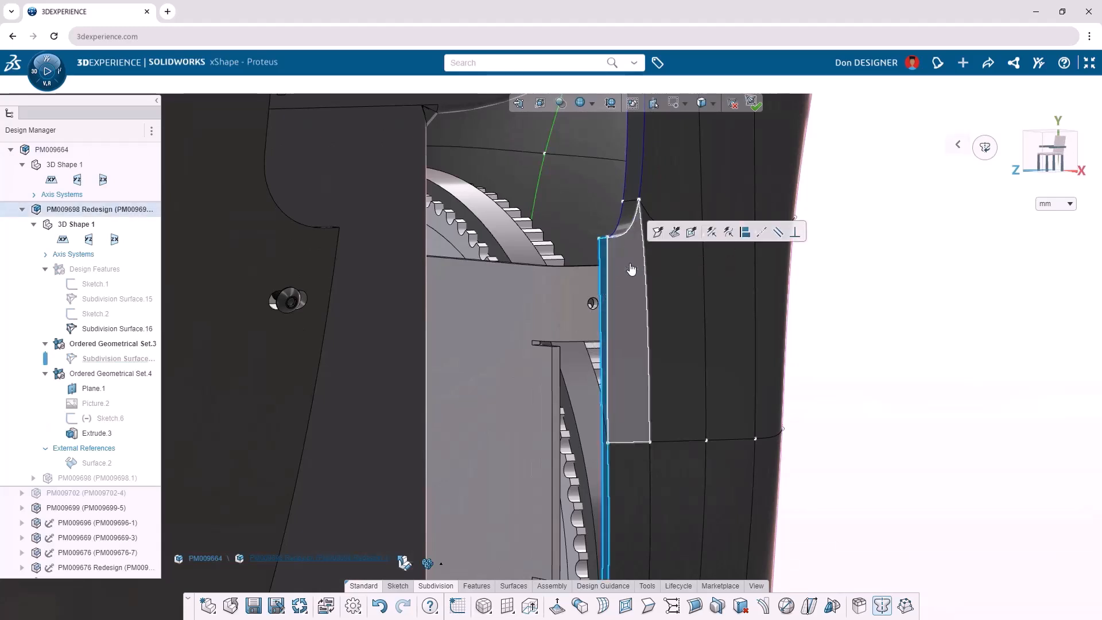
{"action": "left_click", "coordinate": [524, 294]}
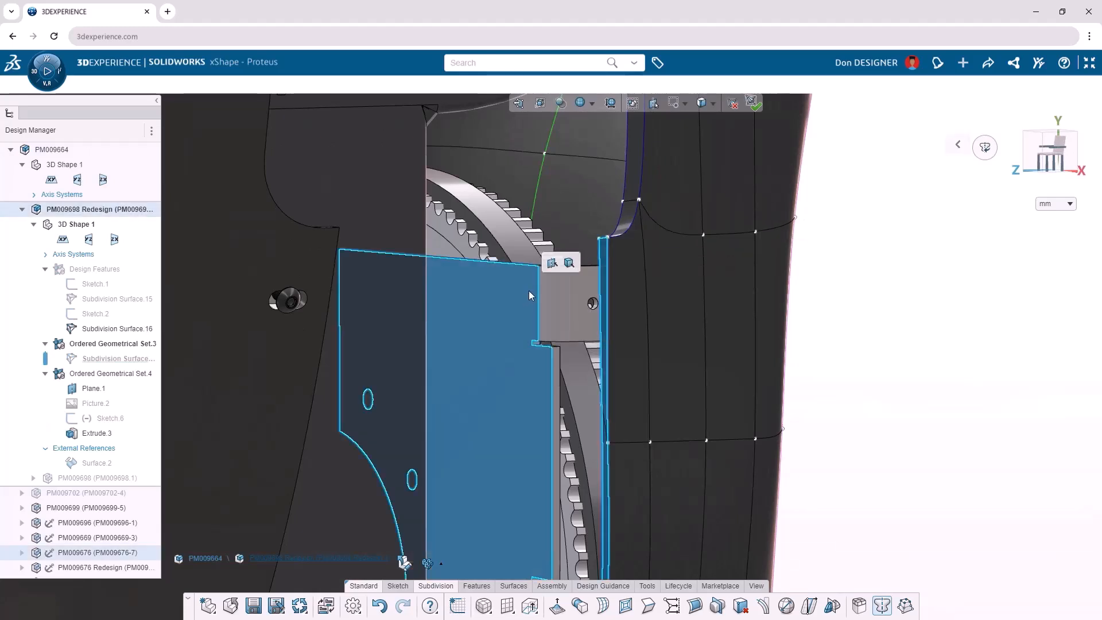
{"action": "left_click", "coordinate": [551, 266]}
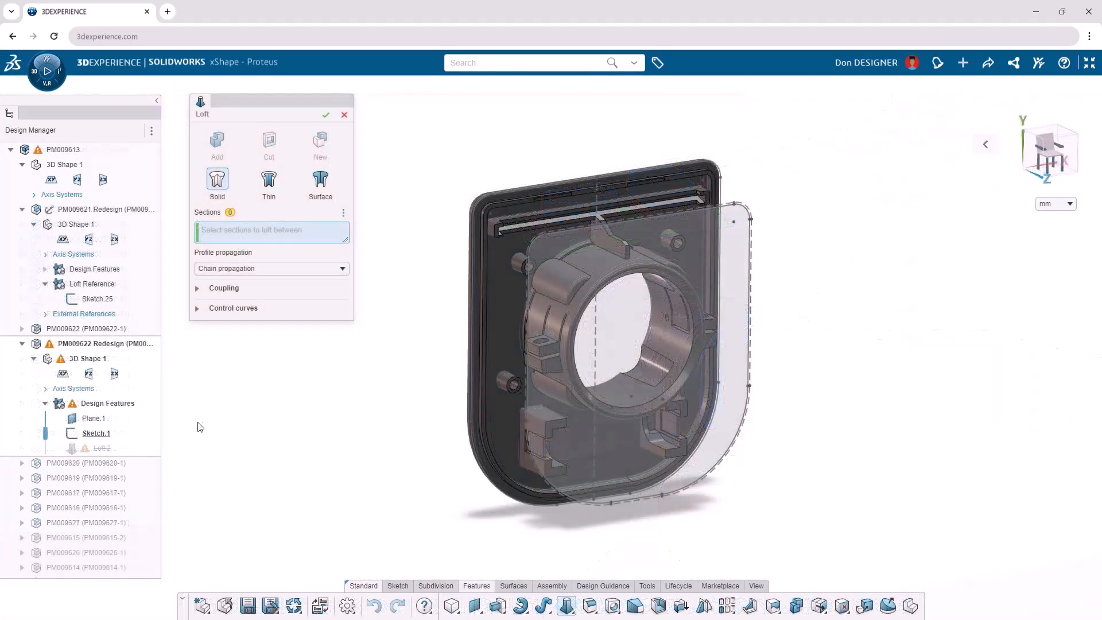
Loft a solid between Sketch.1 and Sketch.25, and cut the button openings with a 15 mm midplane extrude of the Buttons Reference sketch.
{"action": "left_click", "coordinate": [146, 436]}
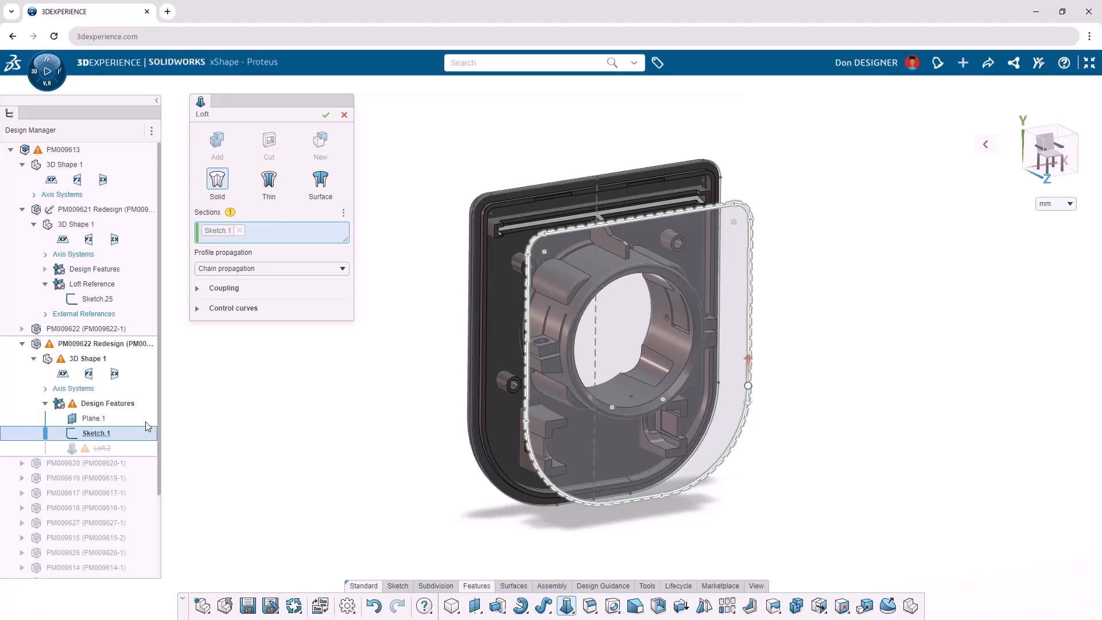
{"action": "left_click", "coordinate": [127, 302]}
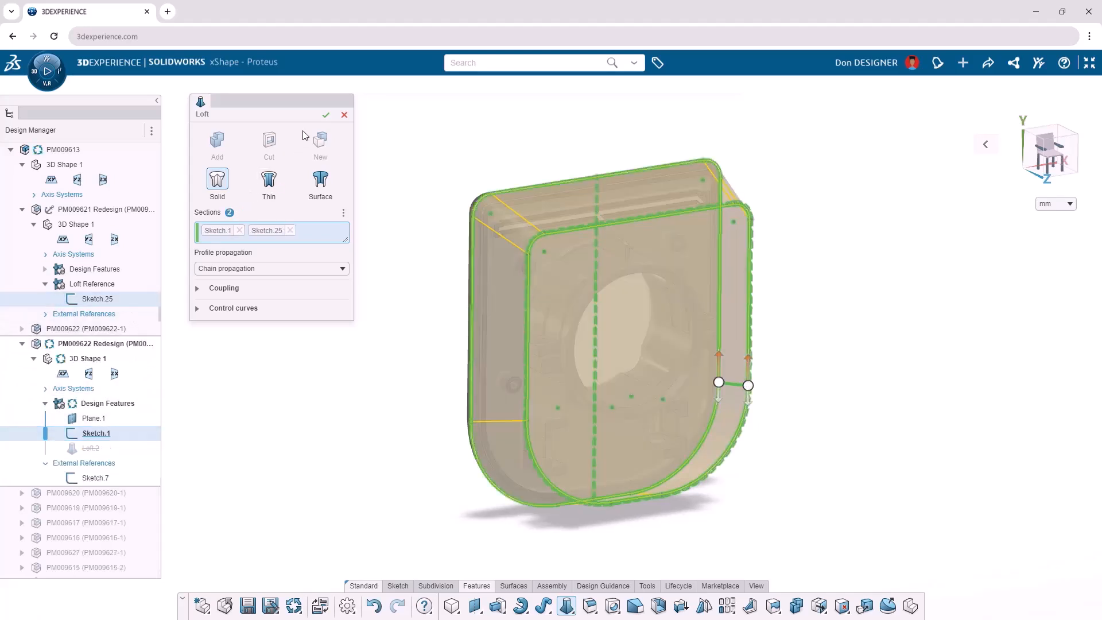
{"action": "left_click", "coordinate": [324, 117]}
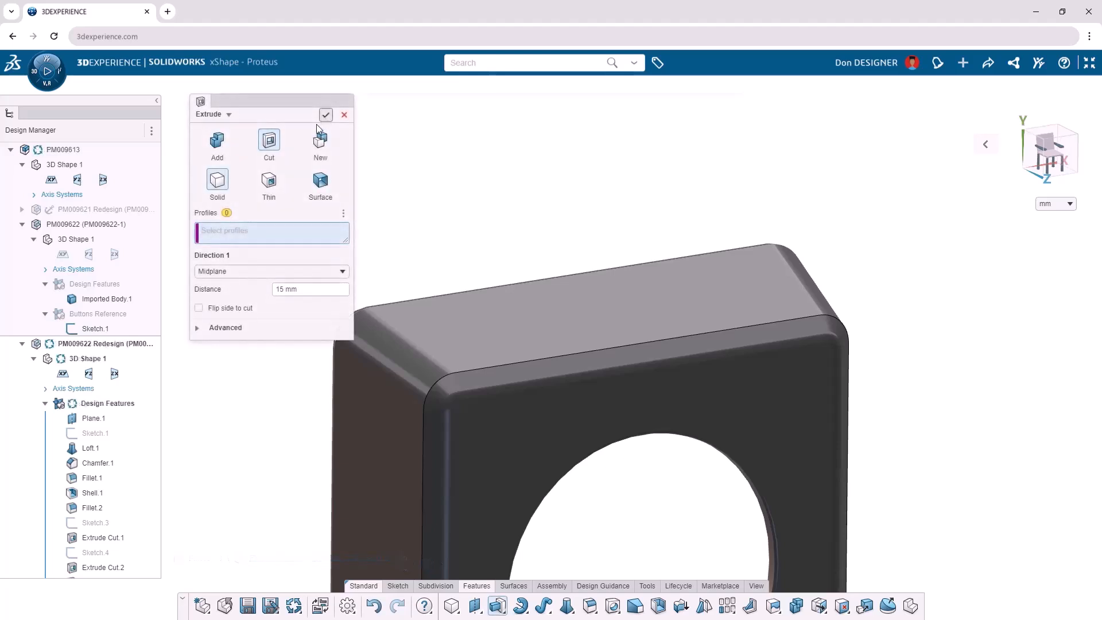
{"action": "left_click", "coordinate": [138, 327]}
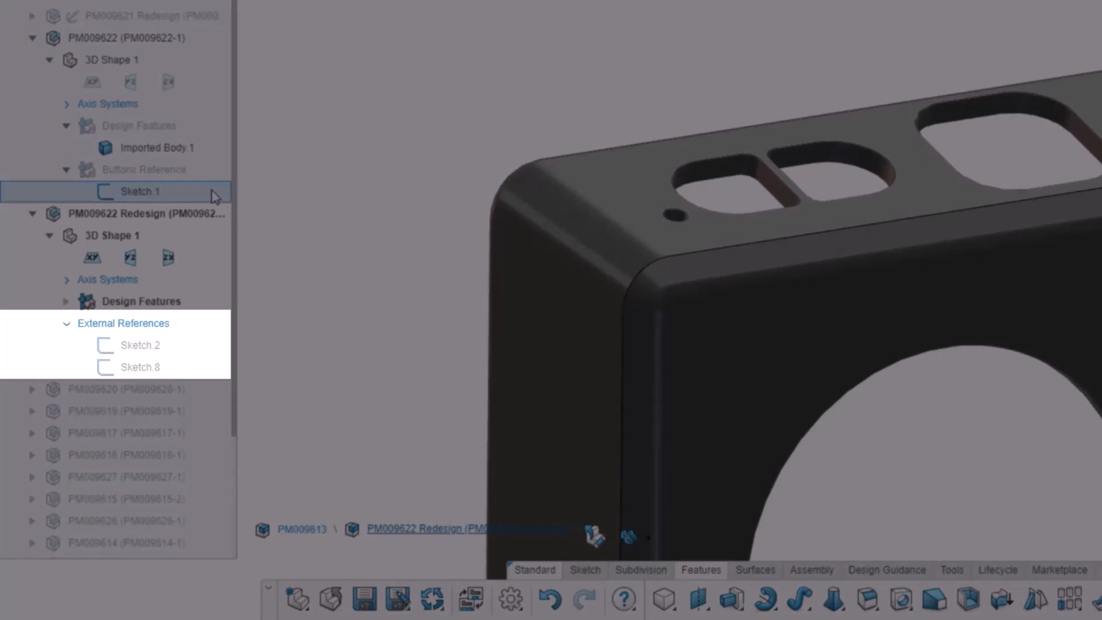
Deactivate and reactivate the Buttons Reference sketch in PM009622, and update the redesigned part.
{"action": "left_click", "coordinate": [216, 193]}
{"action": "mouse_move", "coordinate": [284, 150]}
{"action": "left_click", "coordinate": [277, 171]}
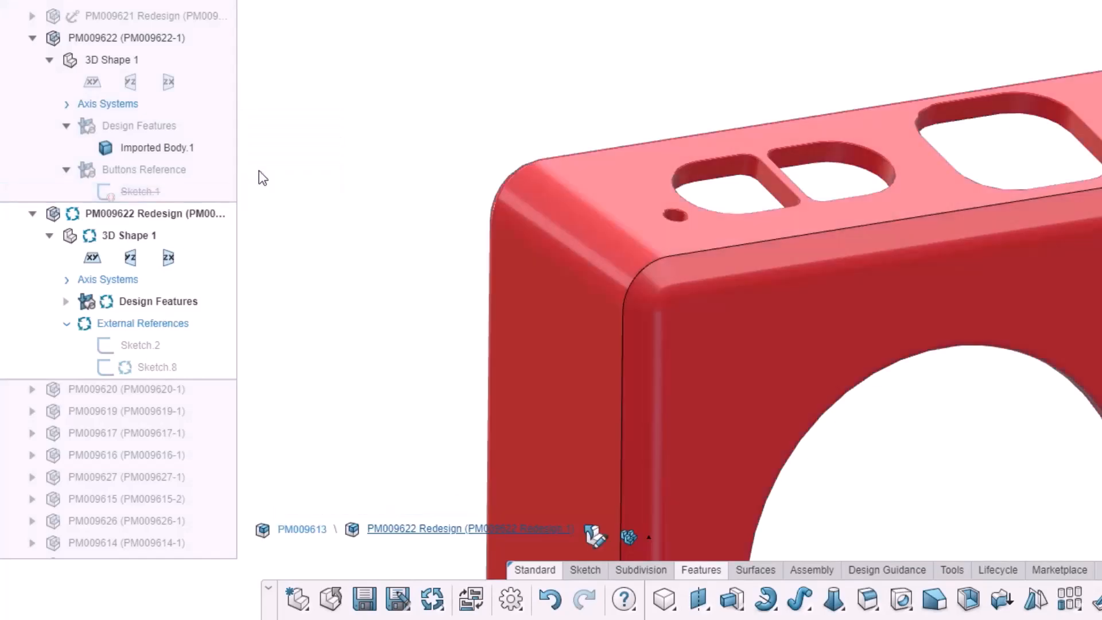
{"action": "left_click", "coordinate": [208, 190]}
{"action": "mouse_move", "coordinate": [281, 150]}
{"action": "left_click", "coordinate": [249, 171]}
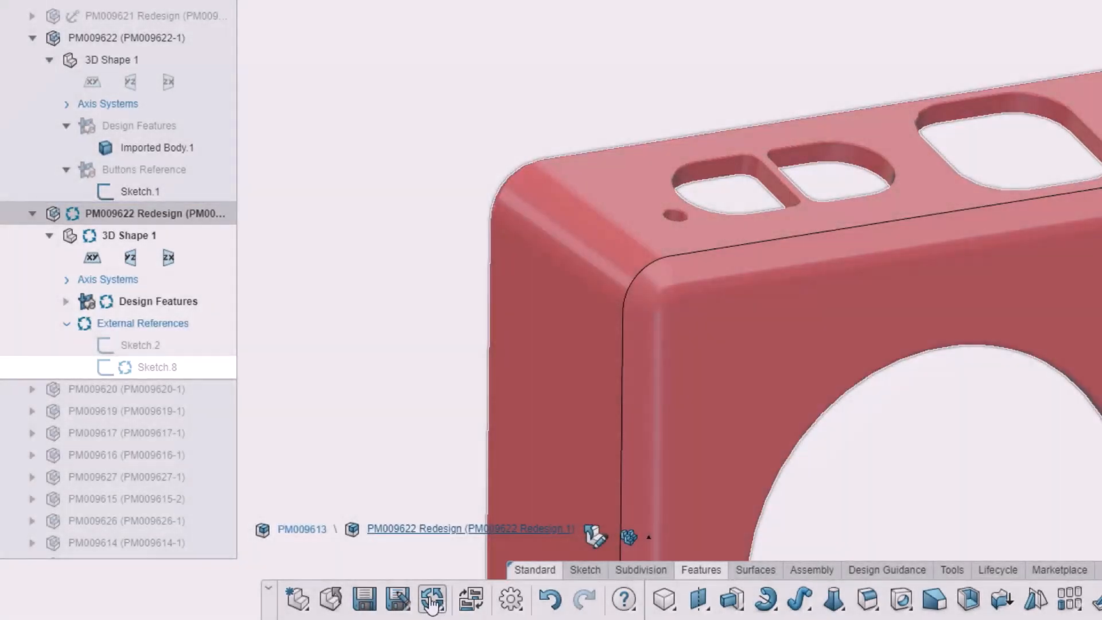
{"action": "left_click", "coordinate": [432, 599]}
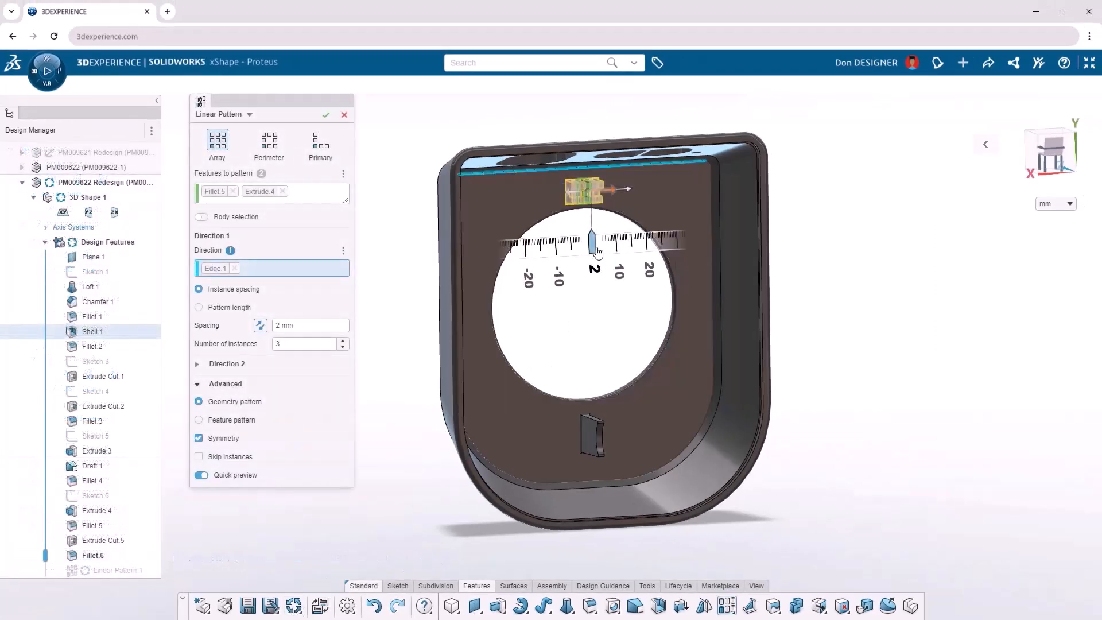
Pattern the clip symmetrically with 3 instances along the upper edge, and the screw boss with 5 instances around the opening, skipping the lowest one.
{"action": "left_click_drag", "start_coordinate": [597, 251], "coordinate": [648, 256]}
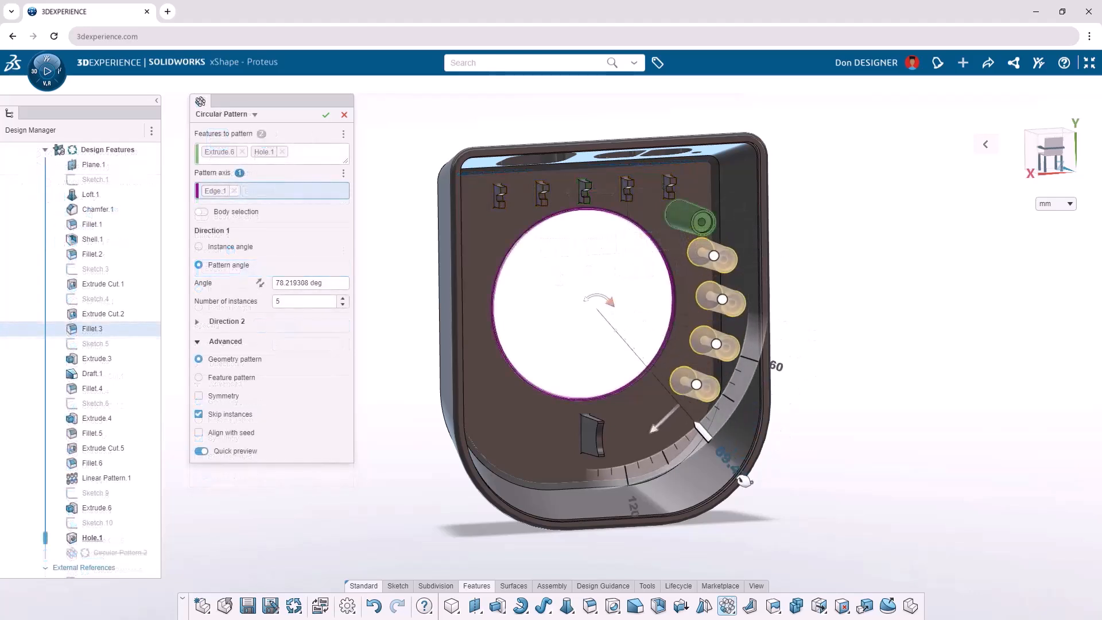
{"action": "left_click_drag", "start_coordinate": [745, 481], "coordinate": [462, 199]}
{"action": "left_click", "coordinate": [598, 441]}
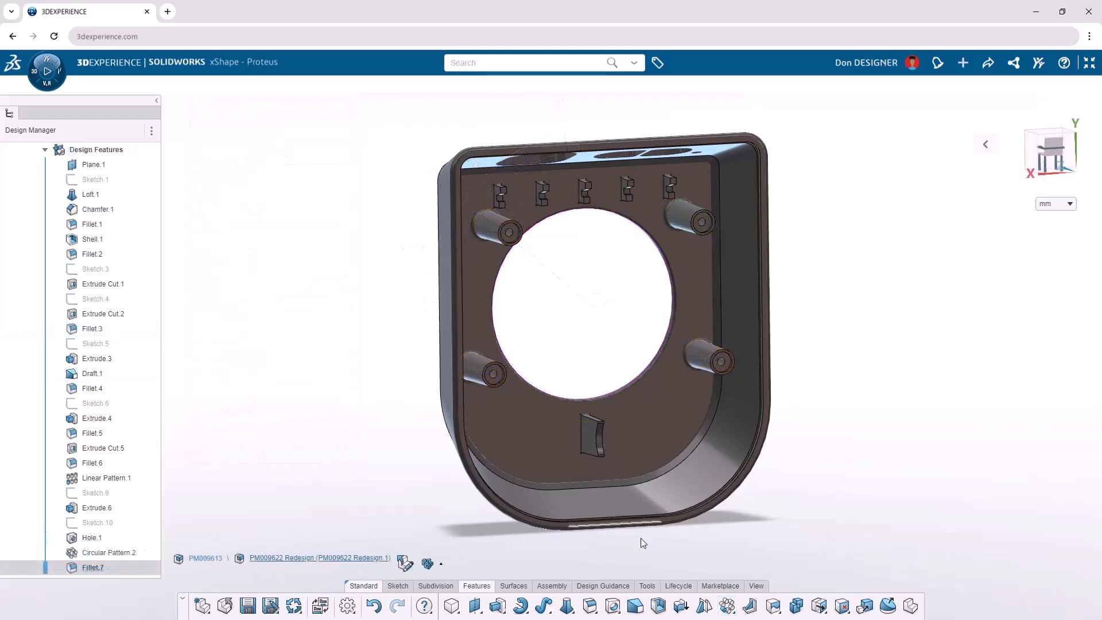
Run the DFM Helper check on the redesigned housing with a 1 mm minimum wall thickness.
{"action": "left_click", "coordinate": [648, 586]}
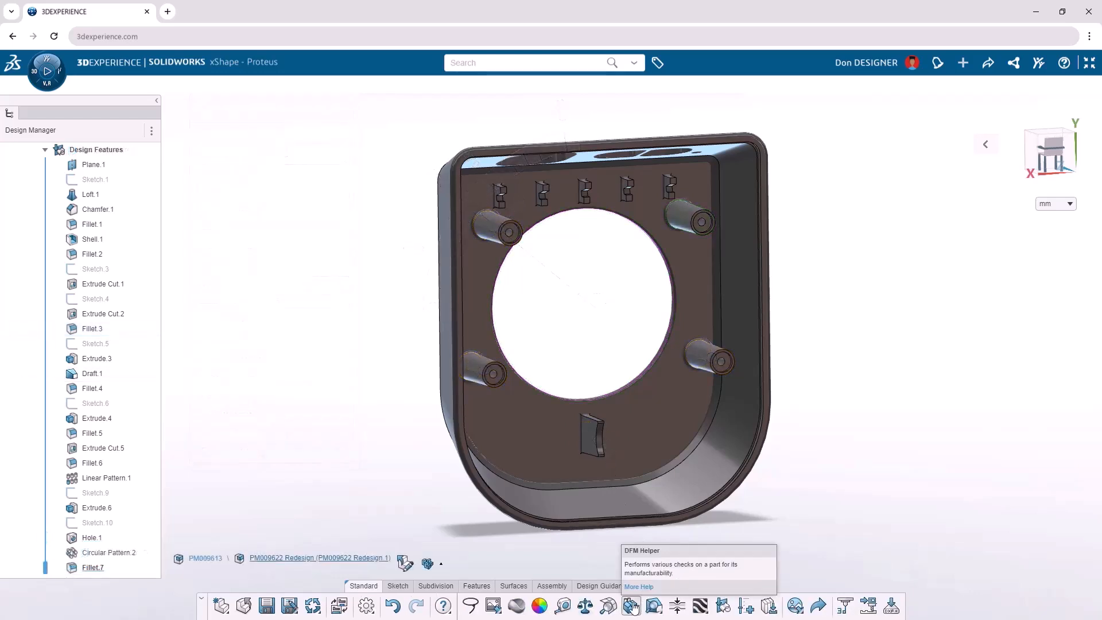
{"action": "left_click", "coordinate": [632, 607]}
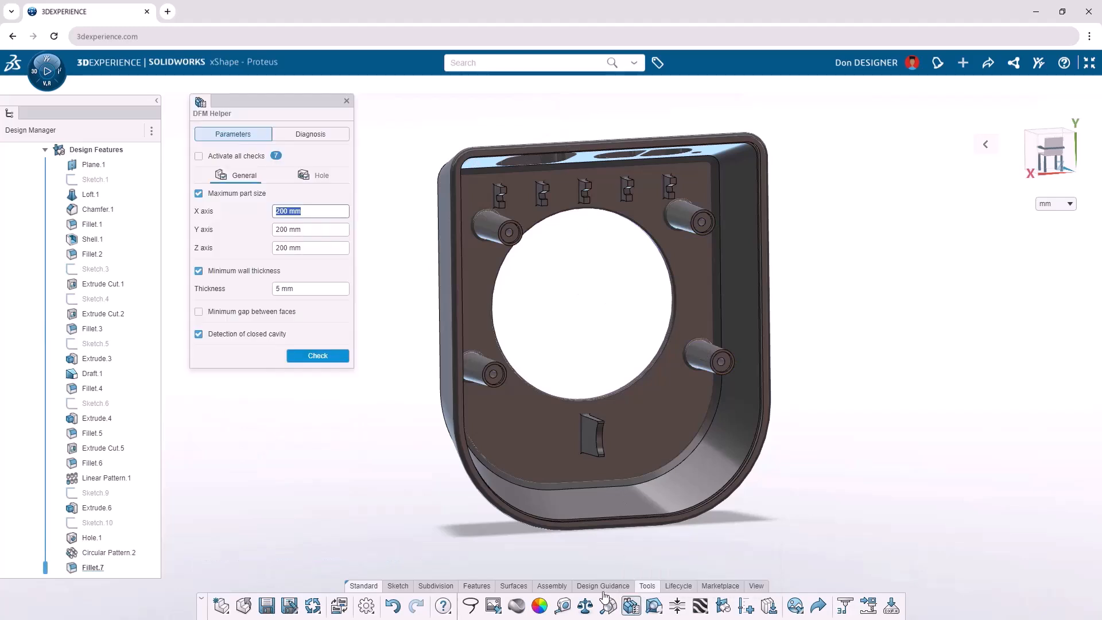
{"action": "left_click", "coordinate": [331, 293]}
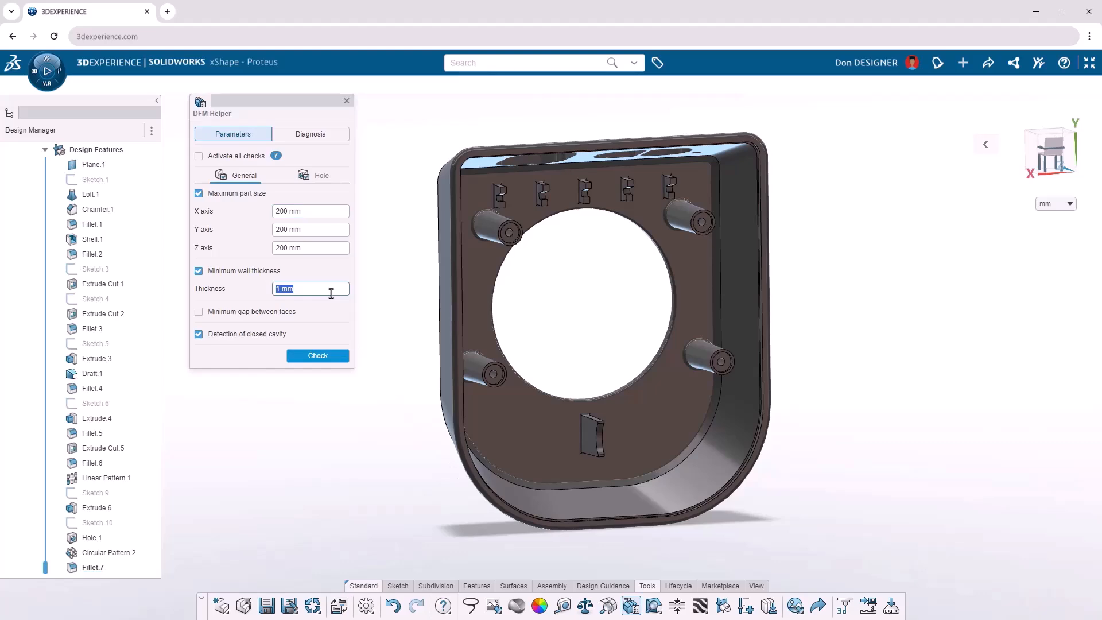
{"action": "left_click", "coordinate": [335, 357]}
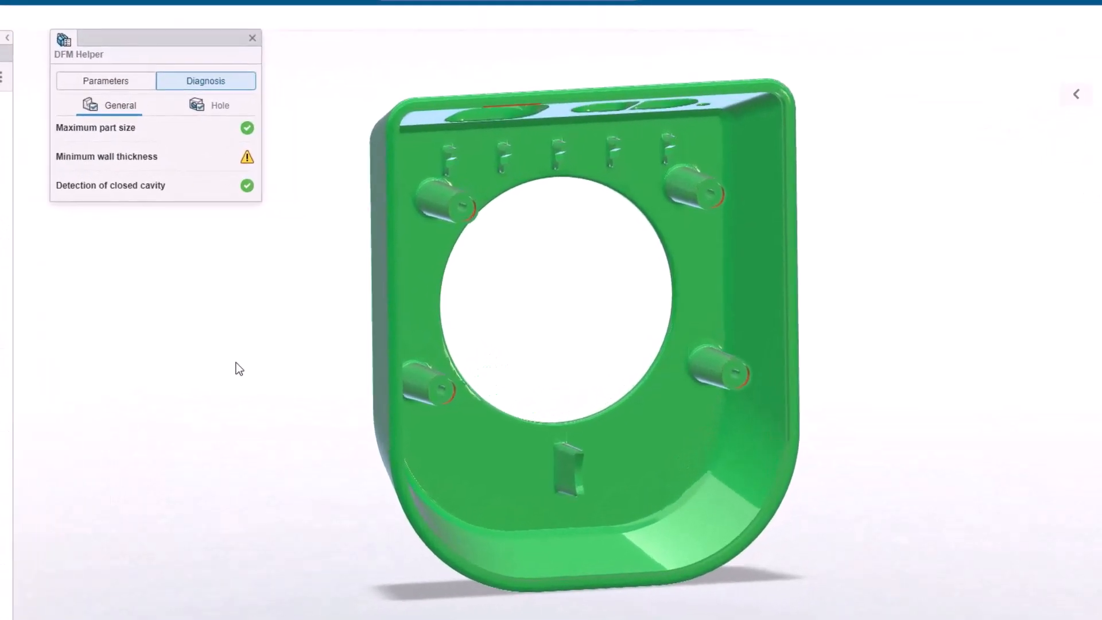
Examine the wall thickness diagnosis on the housing and the DFM Helper's hole check results.
{"action": "middle_click_drag", "start_coordinate": [311, 360], "coordinate": [309, 302]}
{"action": "middle_click_drag", "start_coordinate": [213, 298], "coordinate": [211, 376]}
{"action": "left_click", "coordinate": [196, 99]}
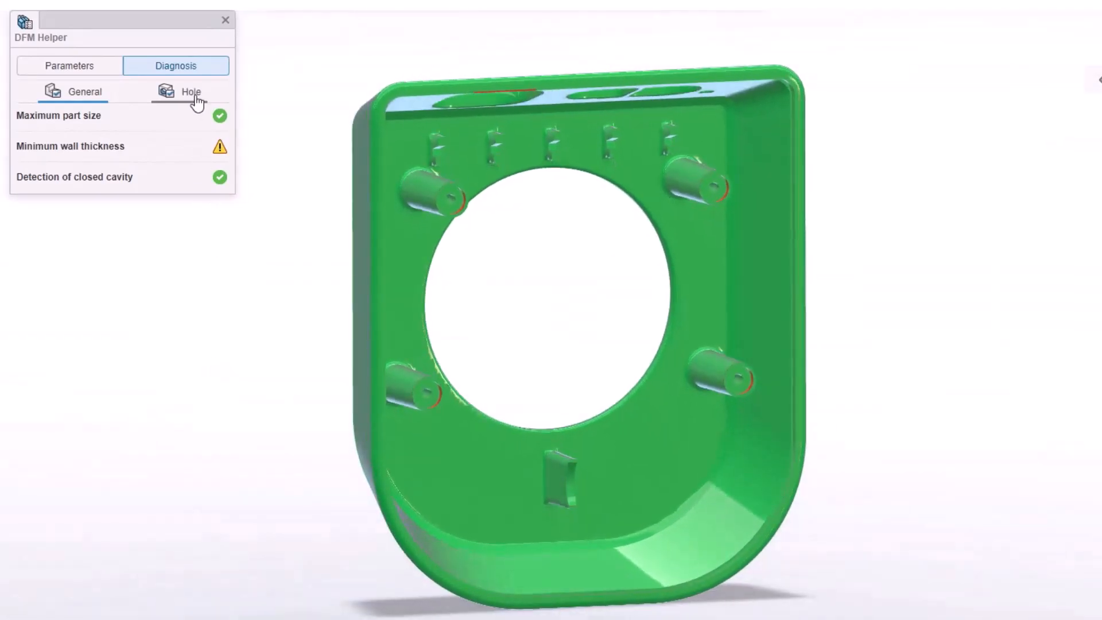
{"action": "mouse_move", "coordinate": [289, 382]}
{"action": "middle_mouse_down"}
{"action": "mouse_move", "coordinate": [187, 389]}
{"action": "mouse_move", "coordinate": [287, 393]}
{"action": "middle_mouse_up"}
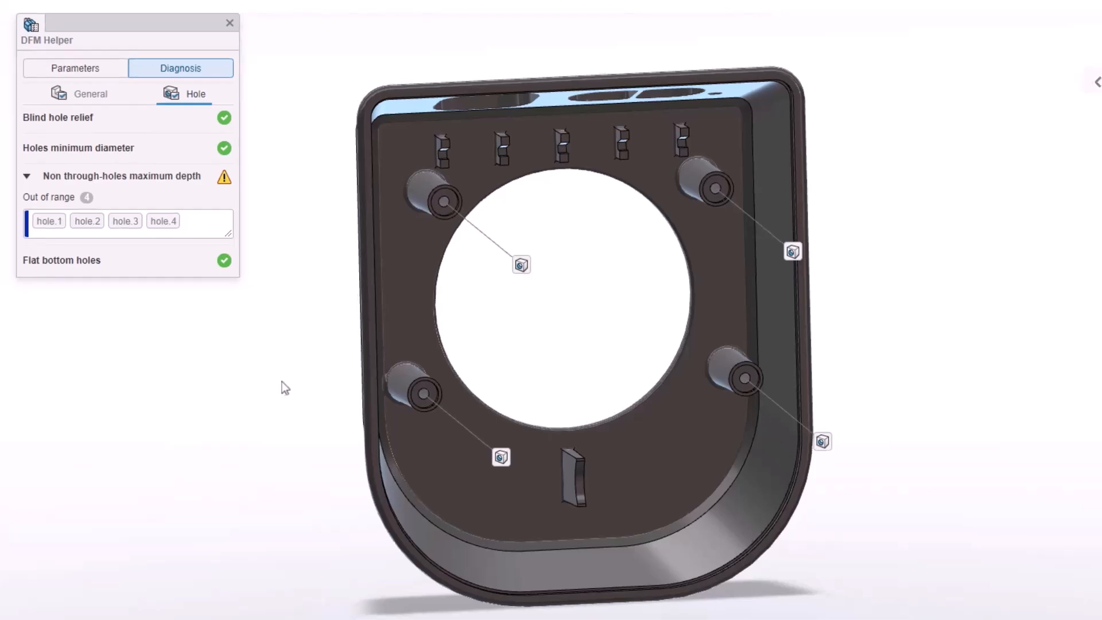
{"action": "key", "text": "ctrl+7"}
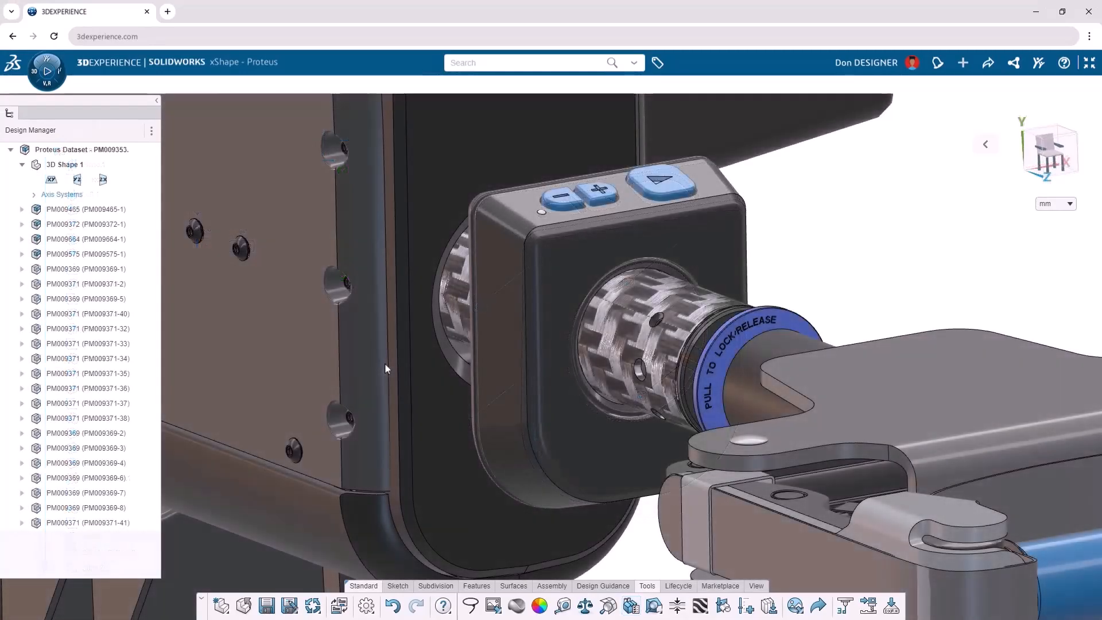
Insert the Gym environment around the full Proteus assembly.
{"action": "scroll", "coordinate": [385, 366], "scroll_direction": "down", "scroll_amount": 10}
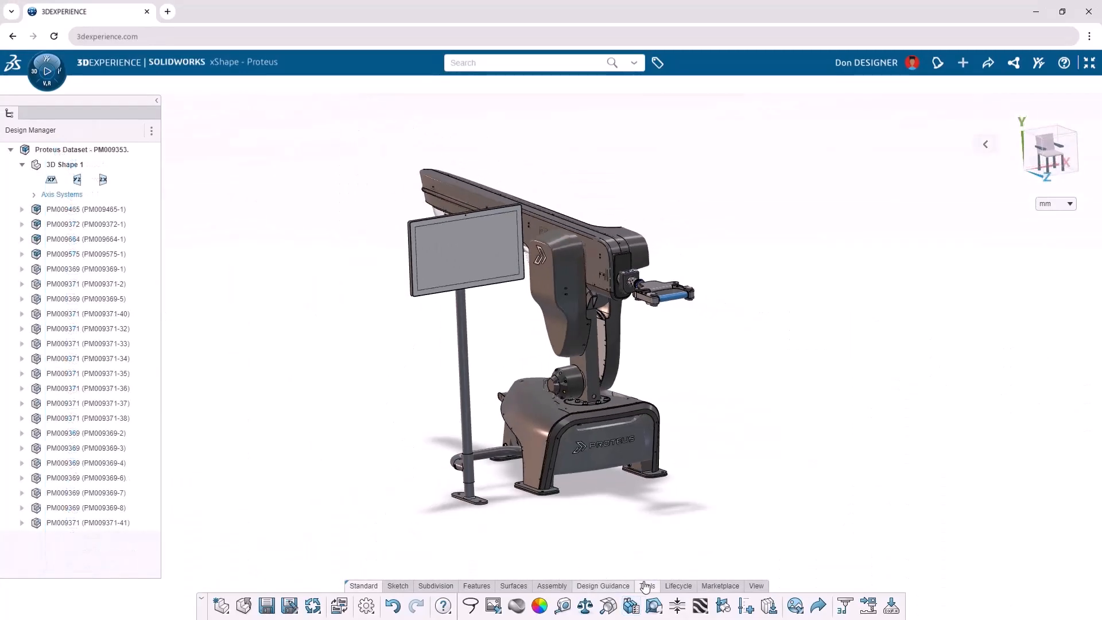
{"action": "left_click", "coordinate": [795, 606]}
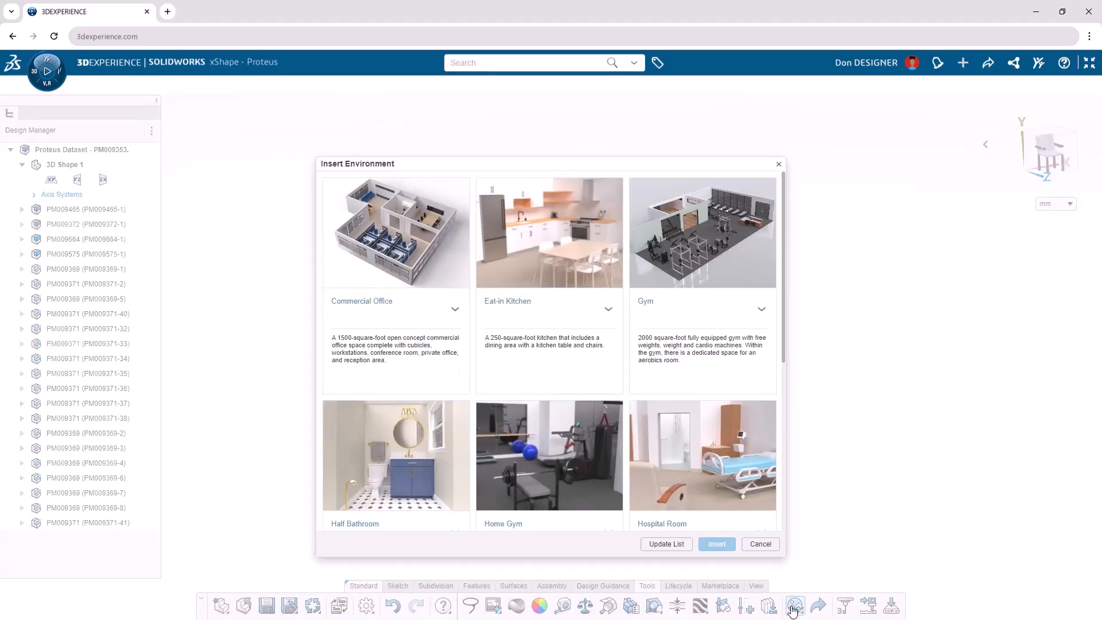
{"action": "left_click_drag", "start_coordinate": [783, 358], "coordinate": [787, 512]}
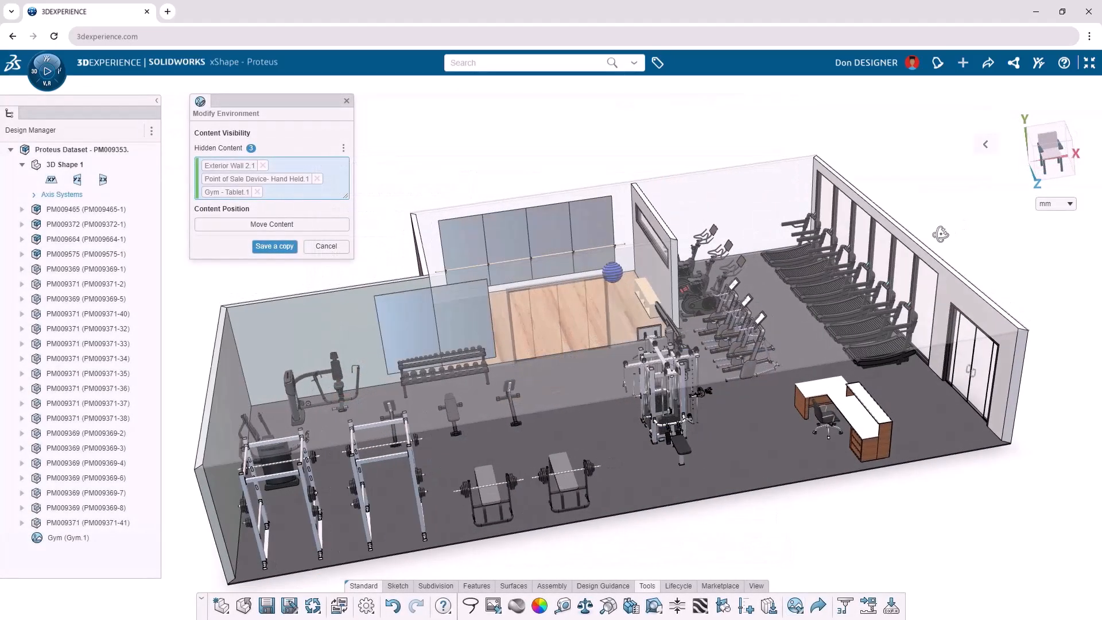
Hide the LR-Ceiling, reception desk, office chair, front elliptical trainer and central cable machine in the Gym environment.
{"action": "left_click", "coordinate": [738, 208]}
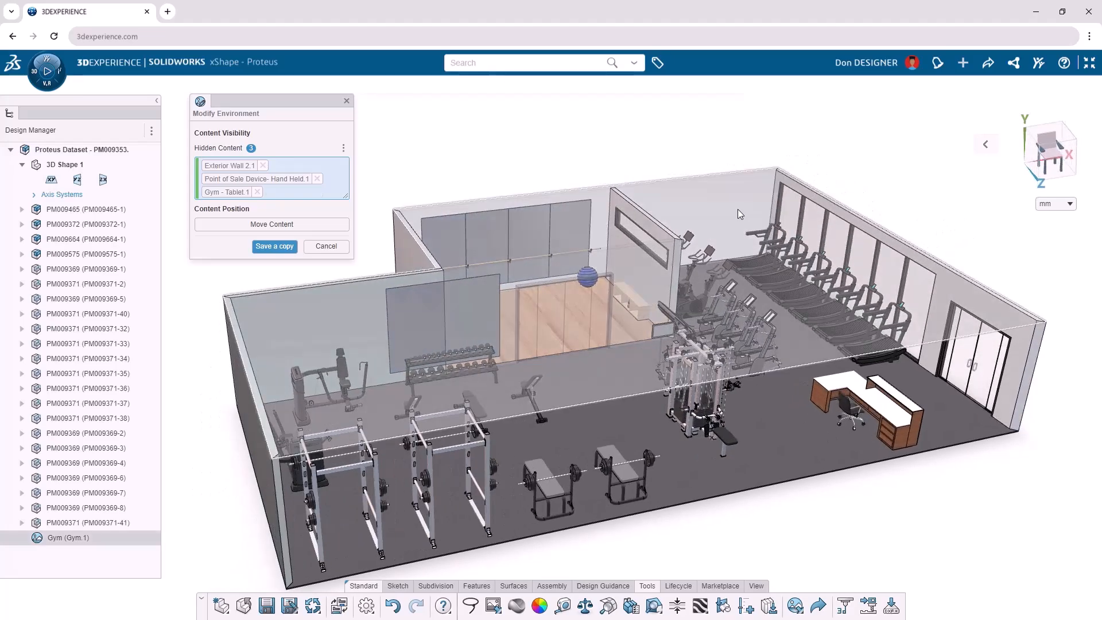
{"action": "scroll", "coordinate": [795, 404], "scroll_direction": "up", "scroll_amount": 5}
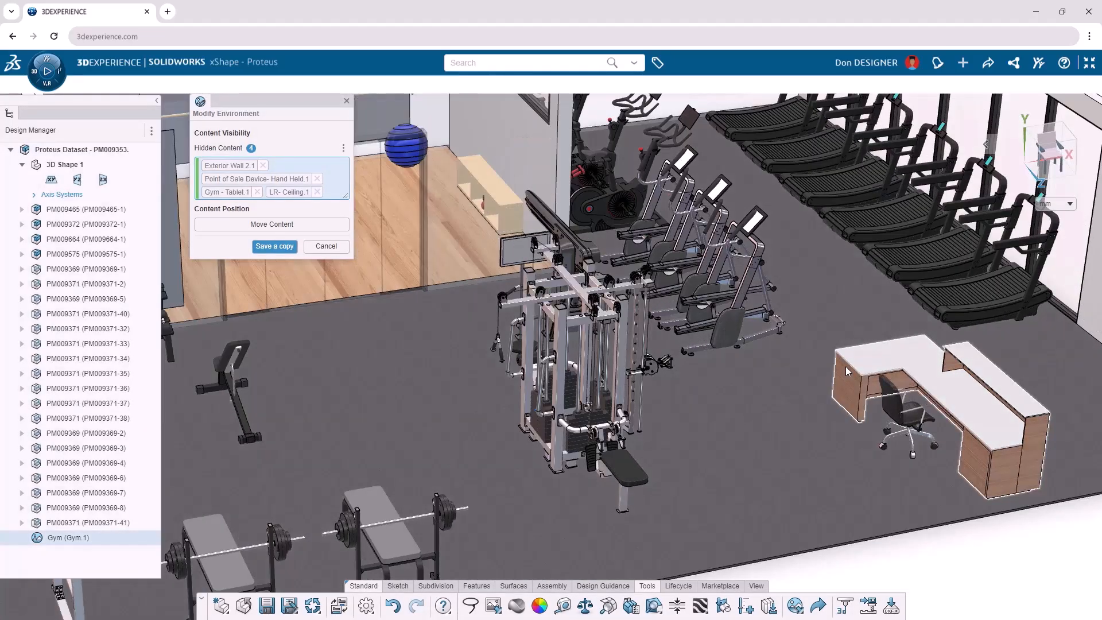
{"action": "left_click", "coordinate": [845, 366]}
{"action": "left_click", "coordinate": [887, 400]}
{"action": "left_click", "coordinate": [764, 321]}
{"action": "left_click", "coordinate": [558, 434]}
{"action": "left_click_drag", "start_coordinate": [609, 432], "coordinate": [678, 489]}
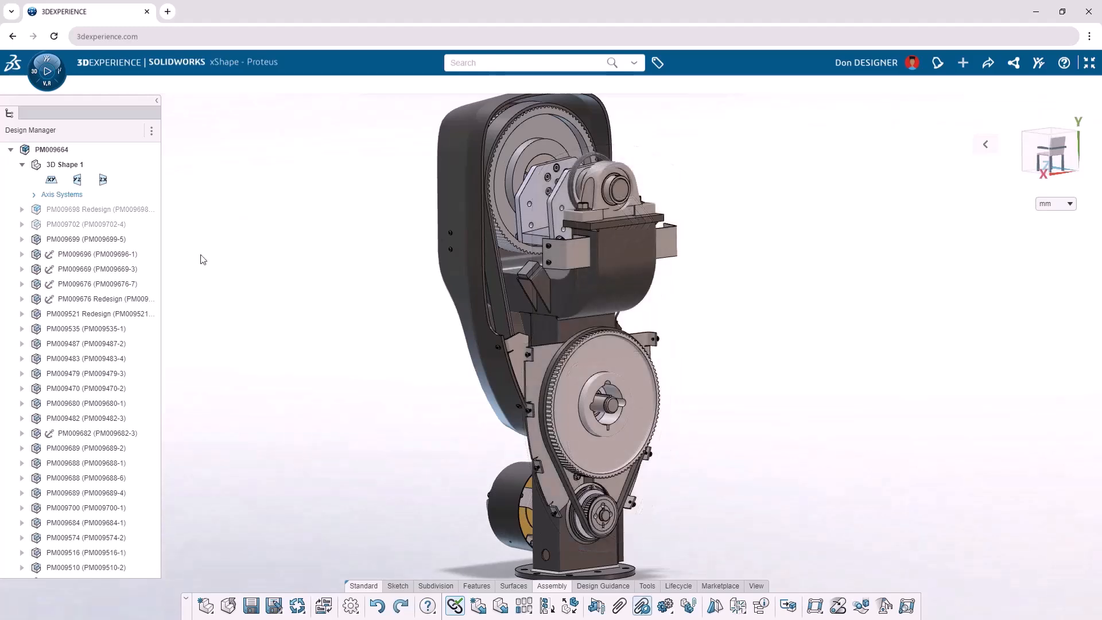
Insert the recent PM009489 Redesign component into PM009664 and mate it into the hub of the large lower pulley.
{"action": "left_click", "coordinate": [500, 607]}
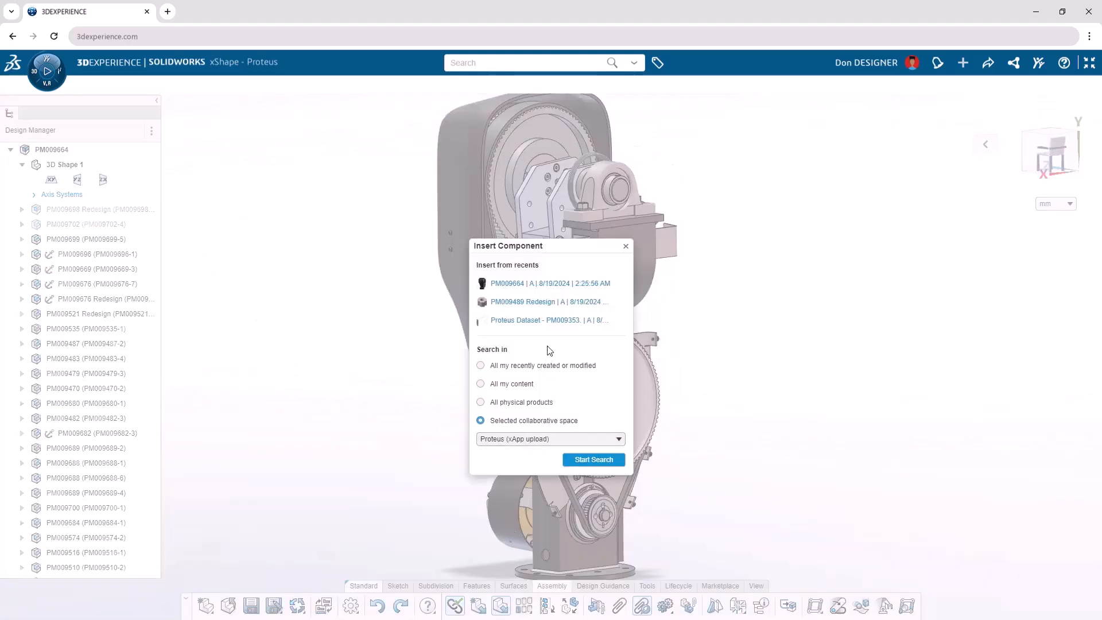
{"action": "left_click", "coordinate": [548, 303]}
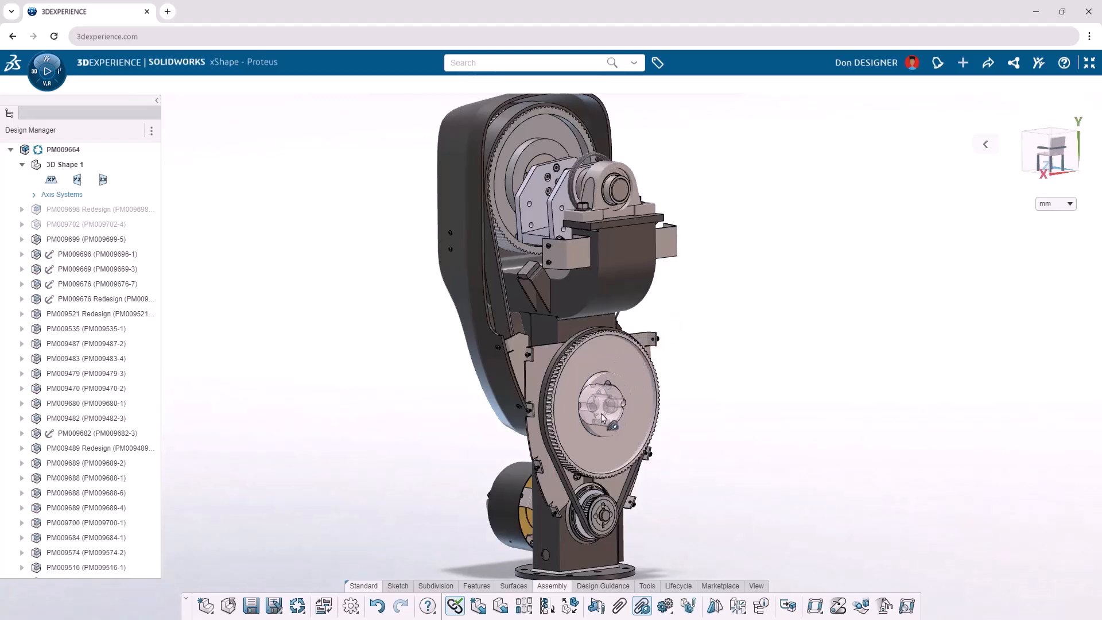
{"action": "left_click", "coordinate": [601, 417]}
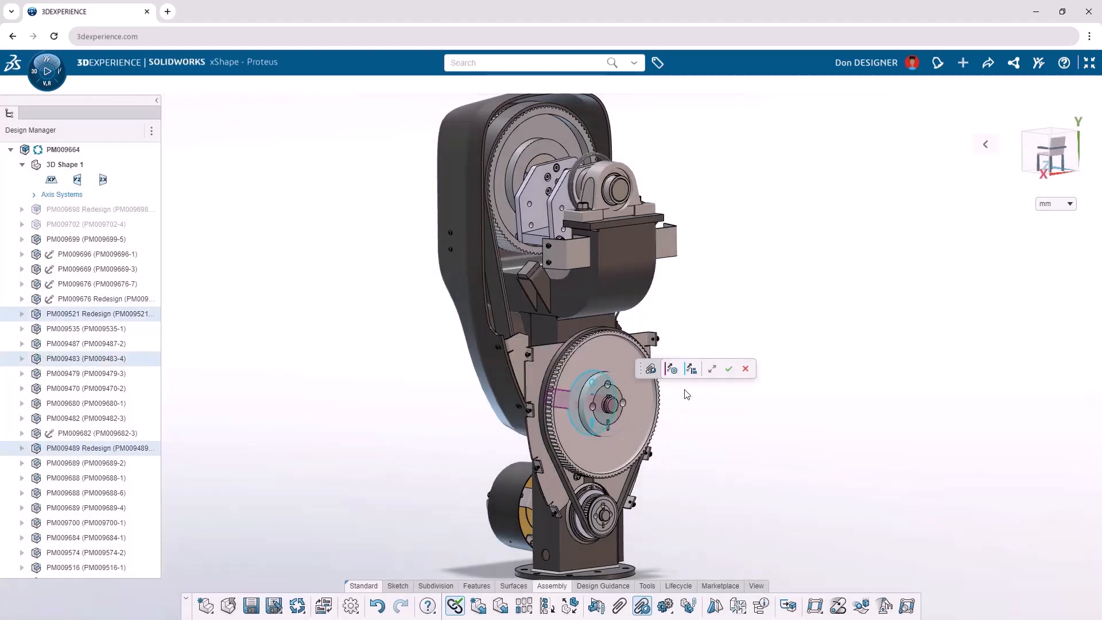
{"action": "left_click", "coordinate": [728, 370]}
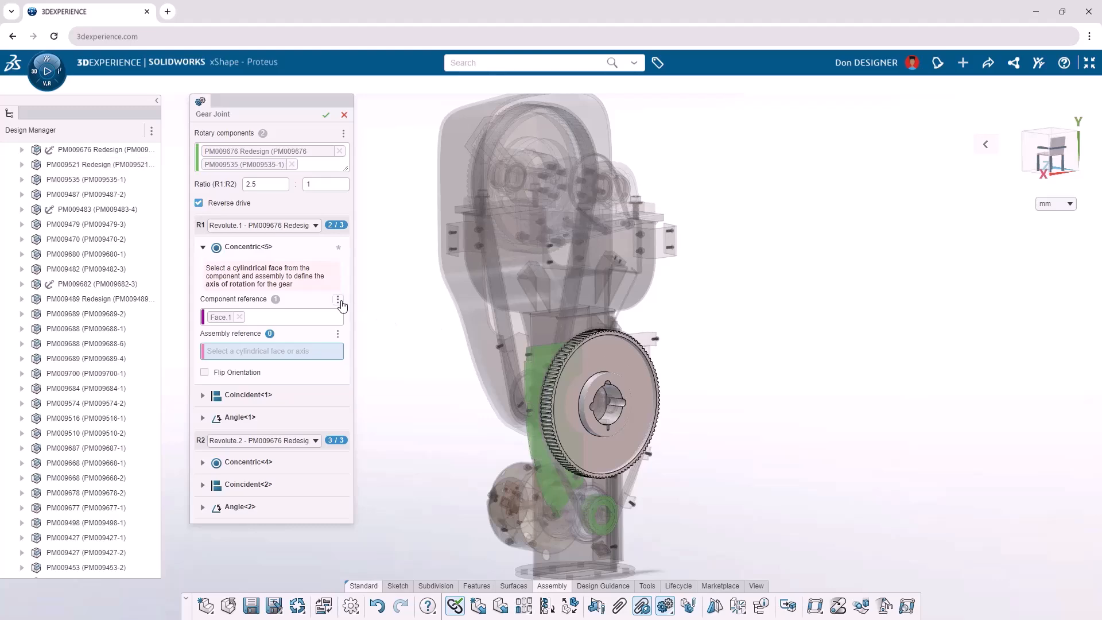
Complete the gear joint by picking a cylindrical face of the large lower pulley as the assembly reference of its first revolute.
{"action": "left_click", "coordinate": [337, 299]}
{"action": "left_click", "coordinate": [376, 328]}
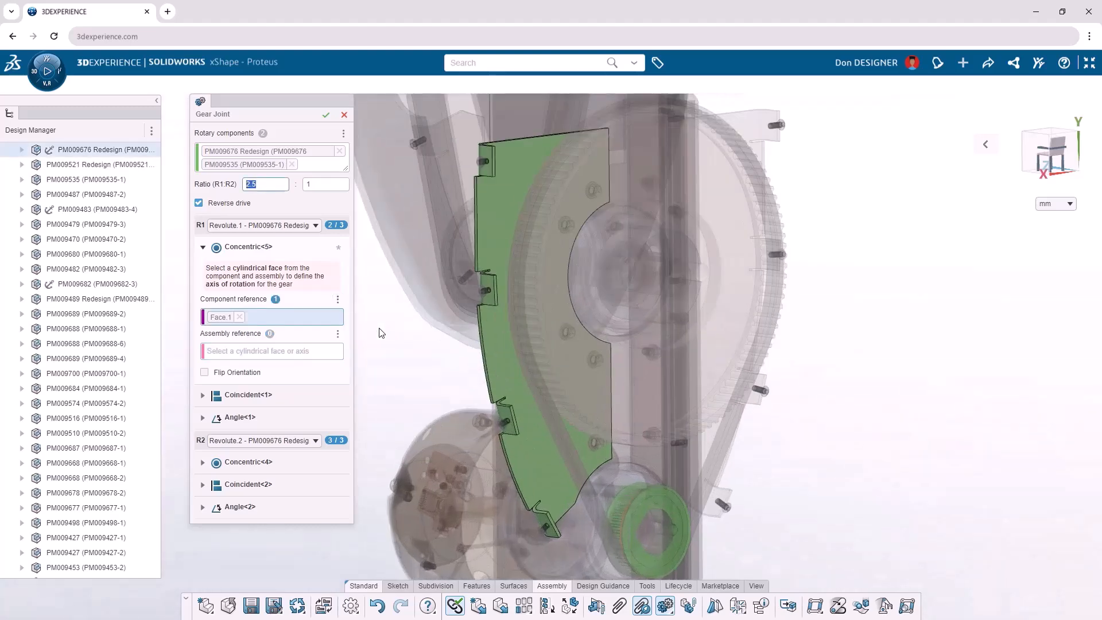
{"action": "left_click", "coordinate": [322, 353]}
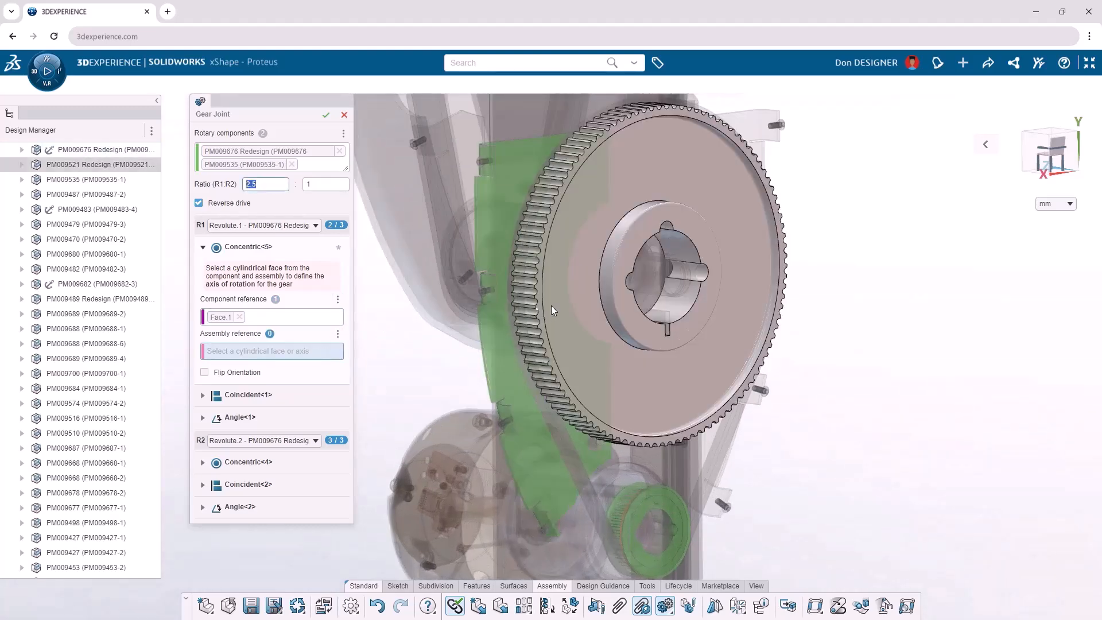
{"action": "left_click", "coordinate": [603, 284]}
{"action": "left_click", "coordinate": [326, 115]}
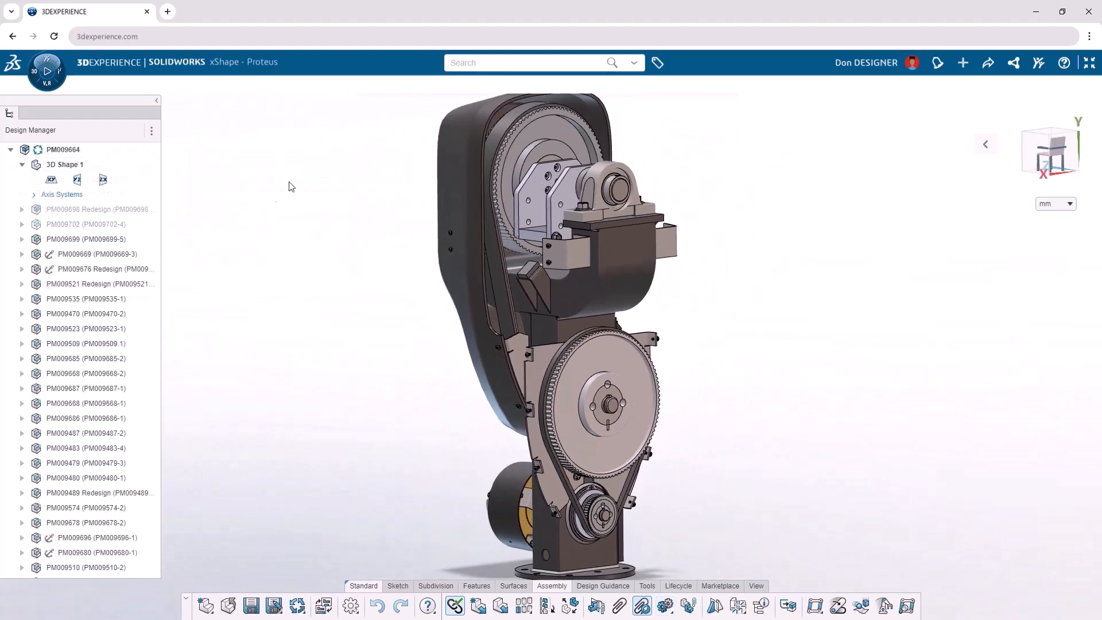
Isolate the drive components from PM009521 Redesign through PM009678 and move the belt drive to test its motion.
{"action": "left_click", "coordinate": [155, 284]}
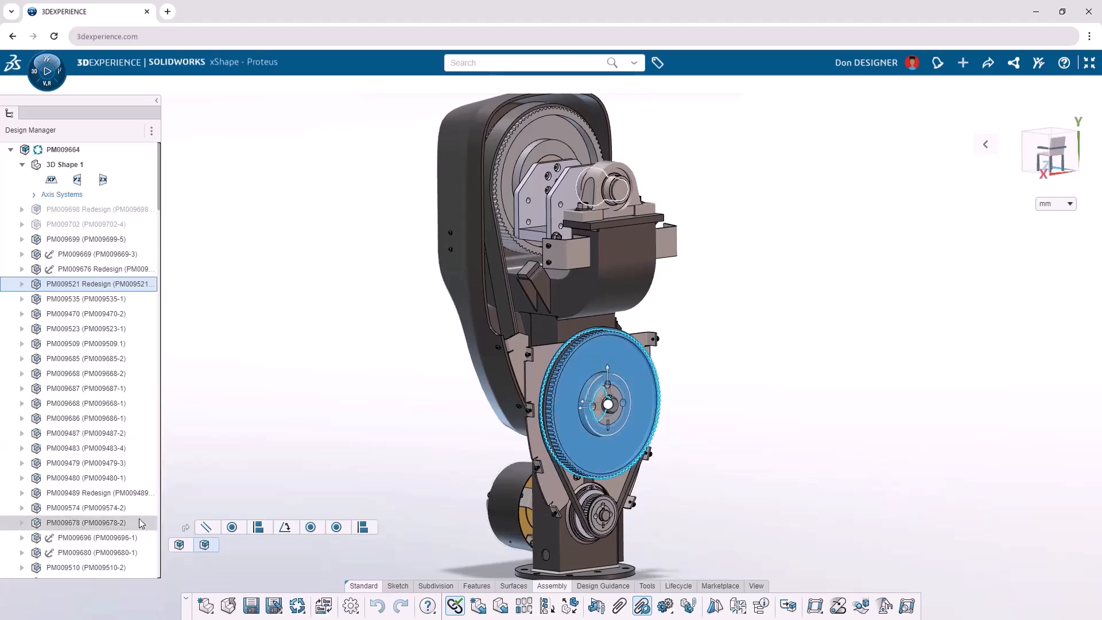
{"action": "left_click", "coordinate": [146, 521], "text": "shift"}
{"action": "mouse_move", "coordinate": [176, 489]}
{"action": "left_click", "coordinate": [201, 507]}
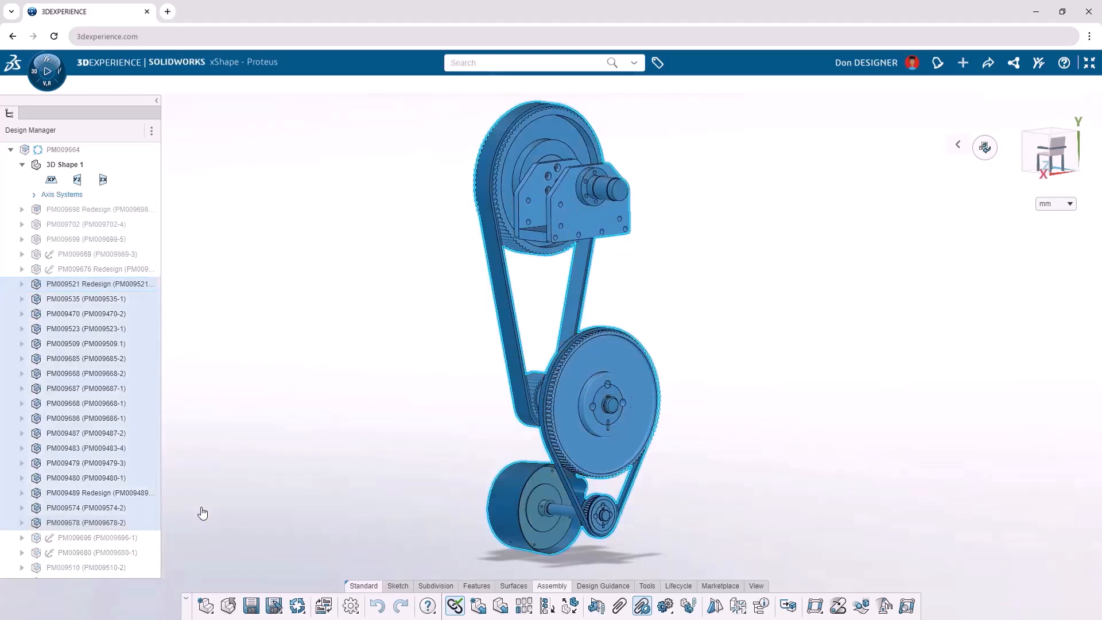
{"action": "mouse_move", "coordinate": [567, 358]}
{"action": "left_mouse_down"}
{"action": "mouse_move", "coordinate": [556, 374]}
{"action": "mouse_move", "coordinate": [577, 350]}
{"action": "mouse_move", "coordinate": [569, 364]}
{"action": "left_mouse_up"}
Switch to xDrawing for the isolated PM009676 bracket and place its front view in the upper right area of the sheet.
{"action": "left_click", "coordinate": [151, 150]}
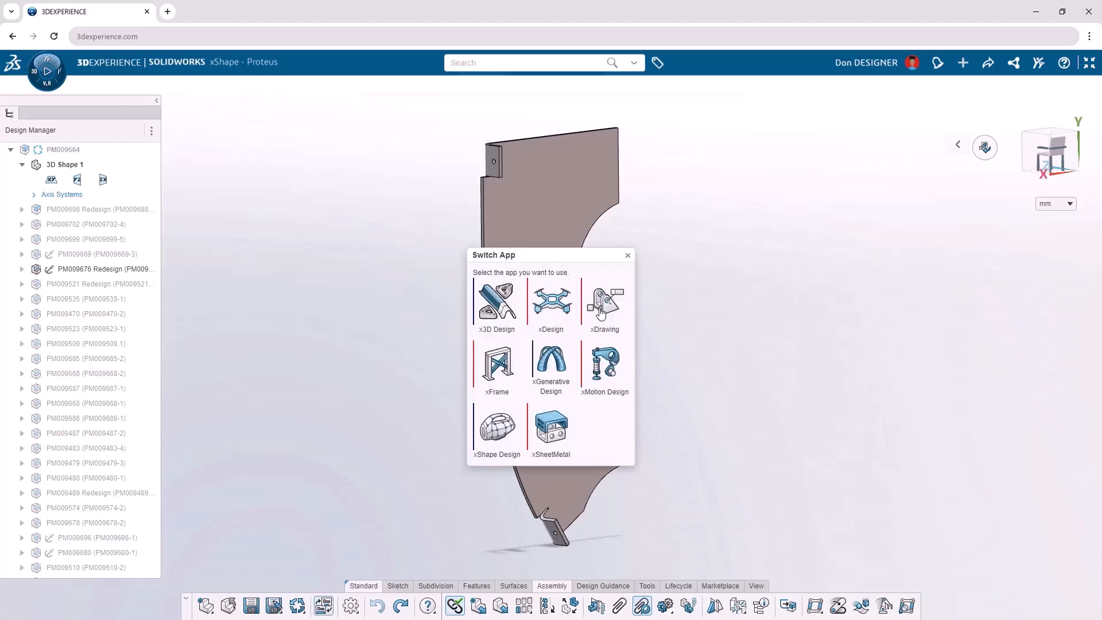
{"action": "left_click", "coordinate": [600, 310]}
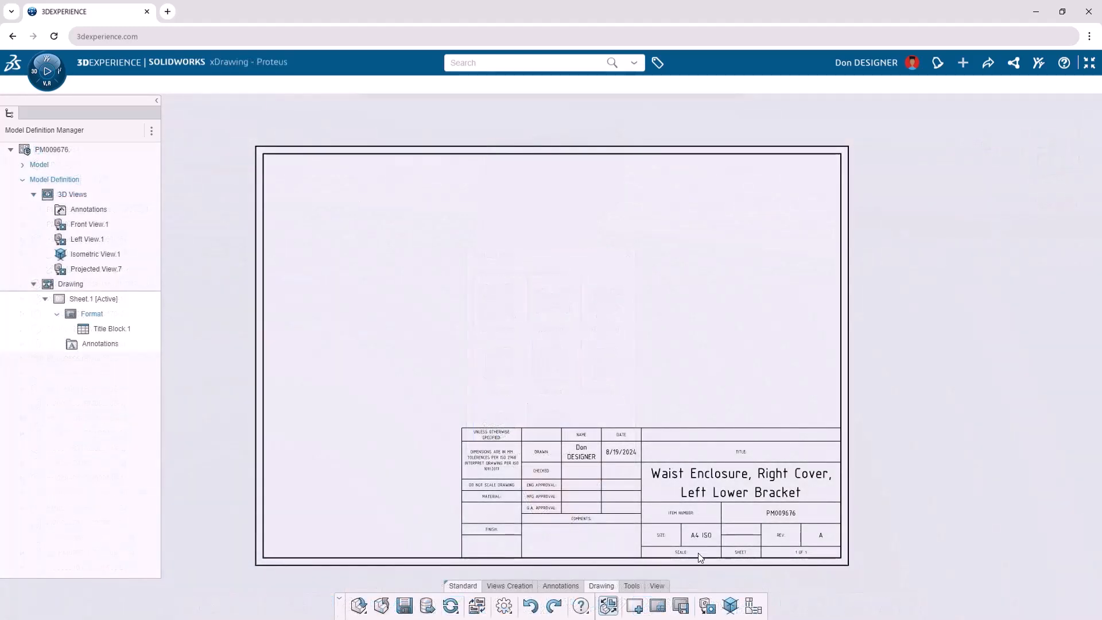
{"action": "left_click", "coordinate": [706, 605]}
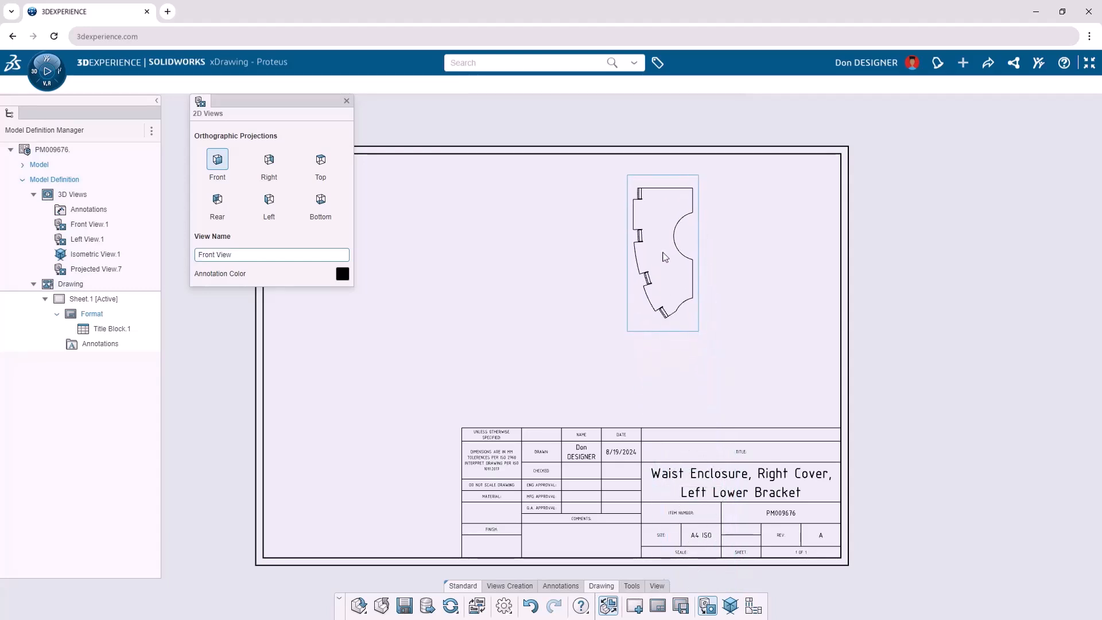
{"action": "left_click", "coordinate": [664, 256]}
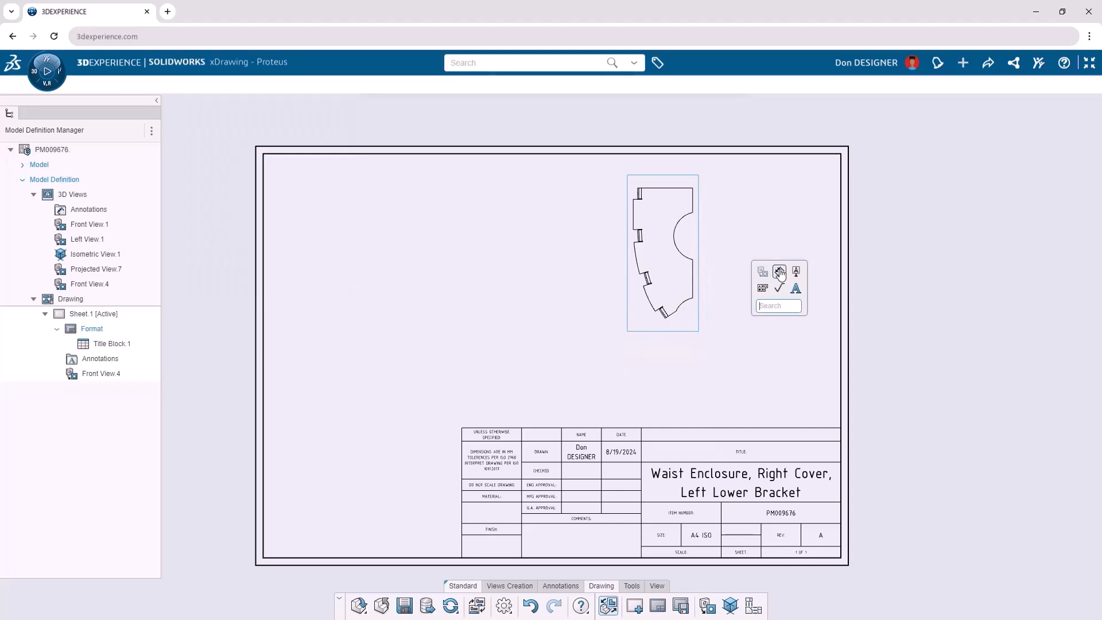
Dimension the bracket front view's overall height from its upper edge to its lowest corner, placing the dimension beside the view.
{"action": "left_click", "coordinate": [779, 274]}
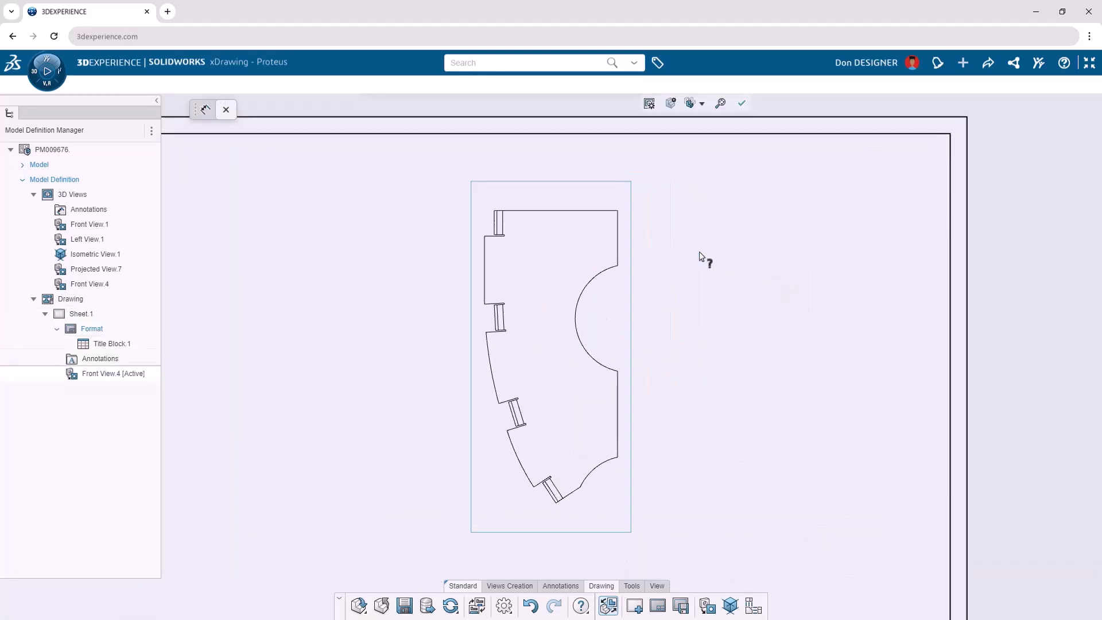
{"action": "left_click", "coordinate": [576, 211]}
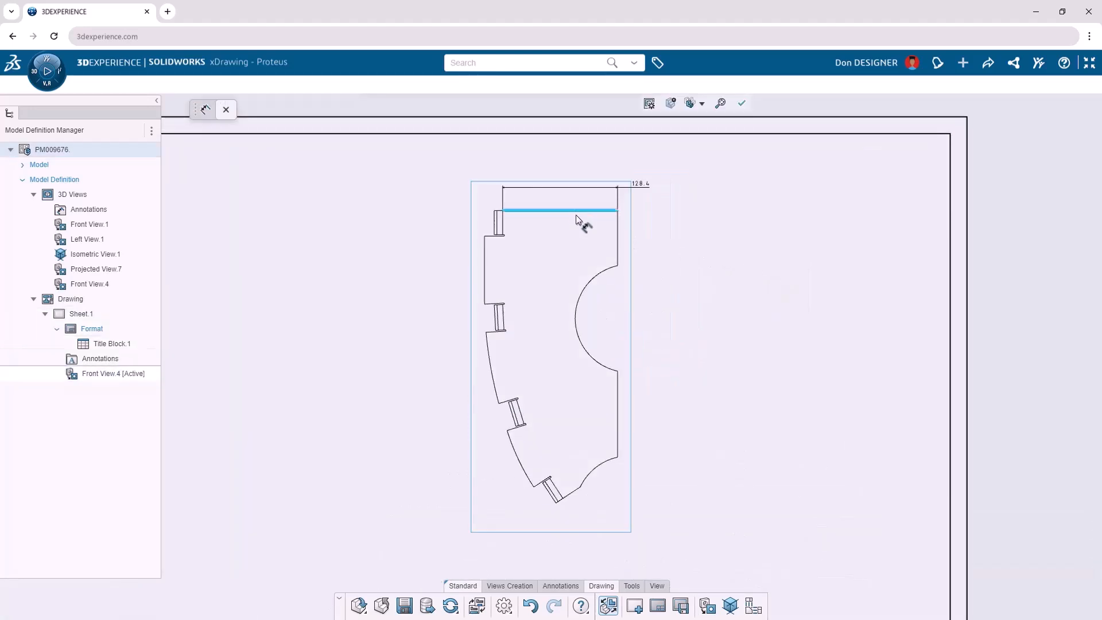
{"action": "left_click", "coordinate": [556, 502]}
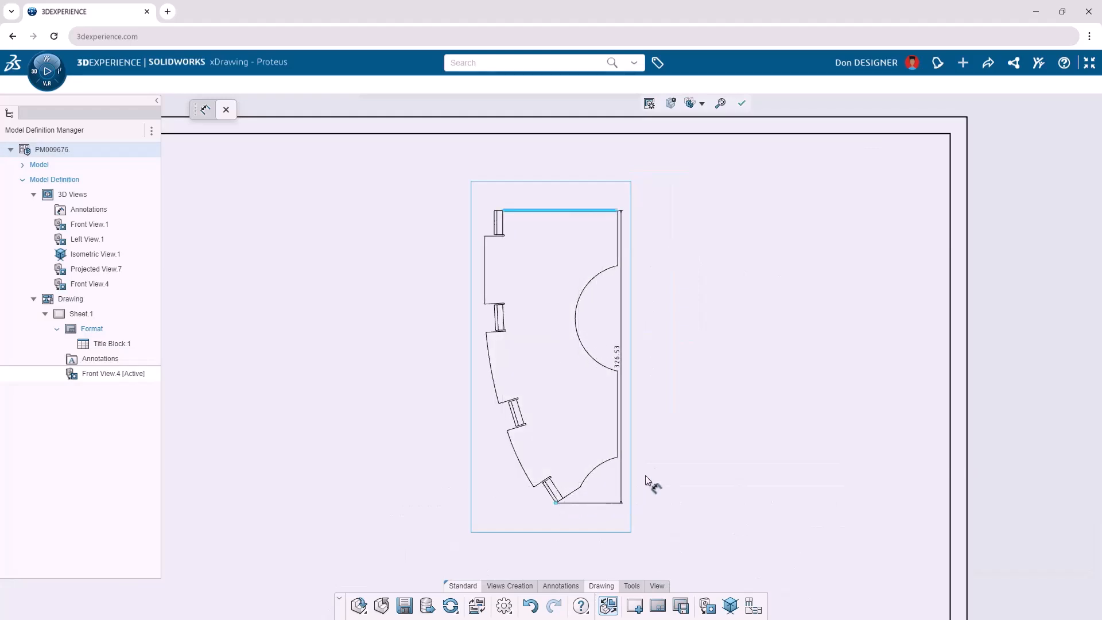
{"action": "left_click", "coordinate": [815, 364]}
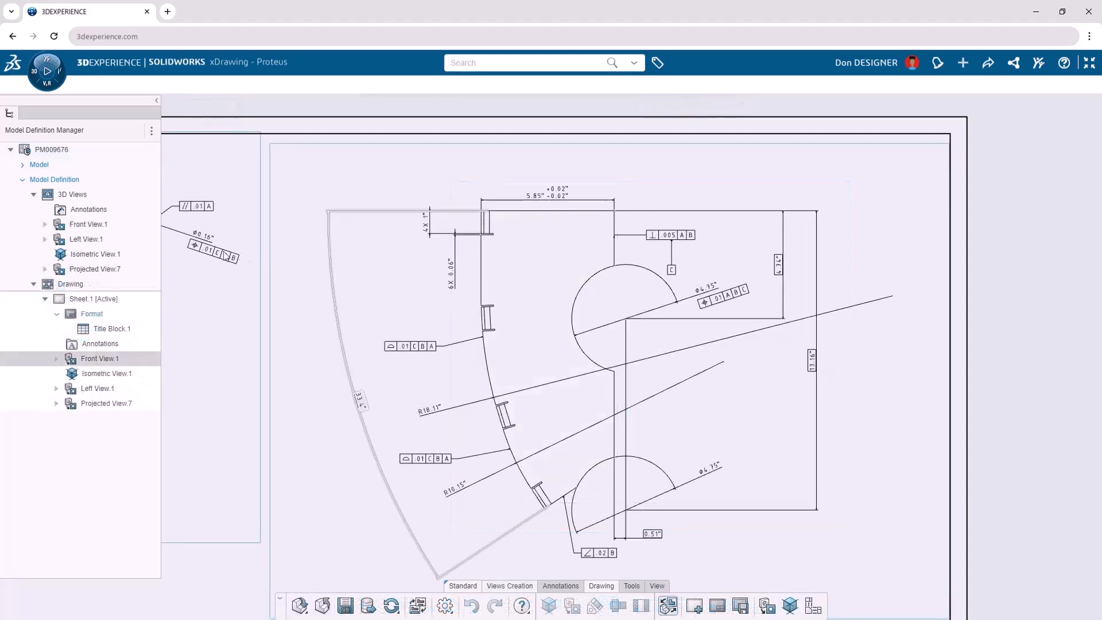
Open the 3D Front View.1 of PM009676, tilt its annotated model slightly, and create a flatten view of the bracket.
{"action": "double_click", "coordinate": [123, 225]}
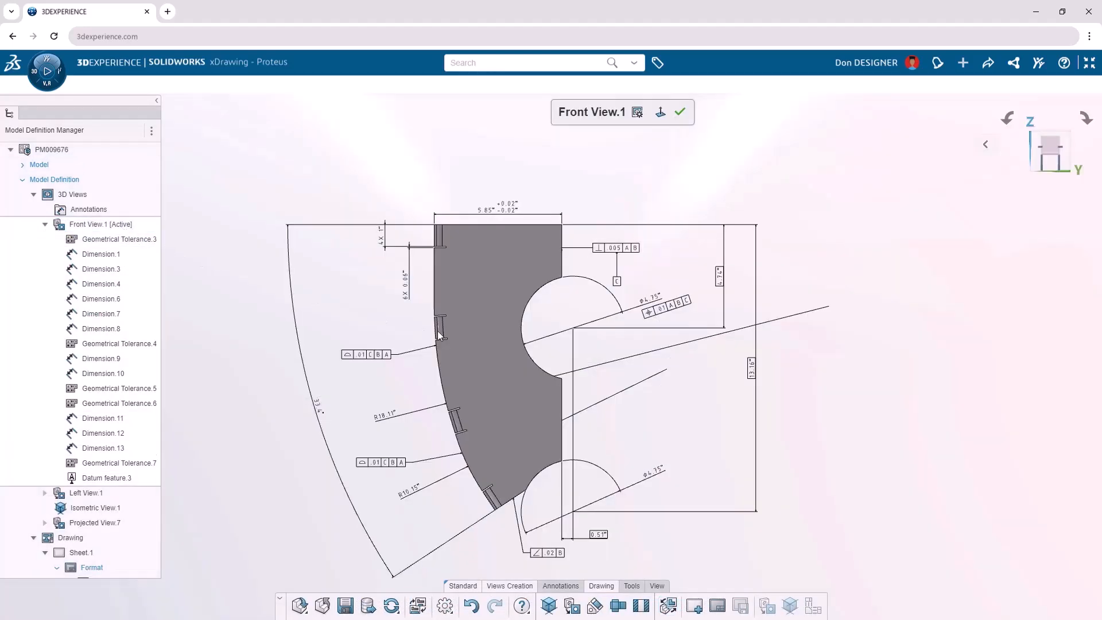
{"action": "middle_click_drag", "start_coordinate": [488, 338], "coordinate": [490, 342]}
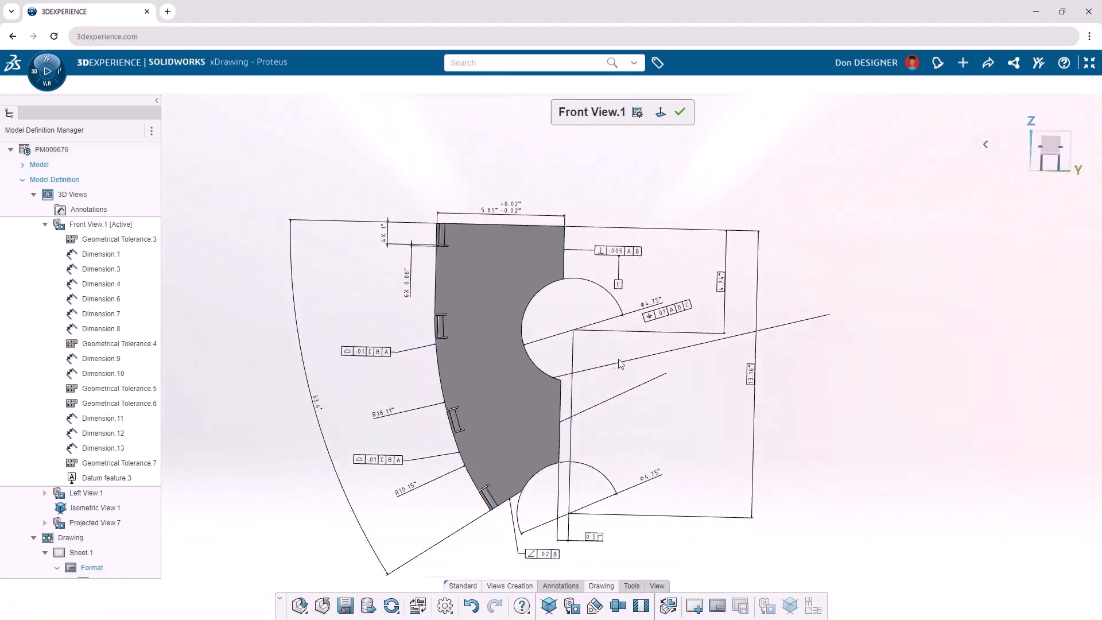
{"action": "key", "text": "s"}
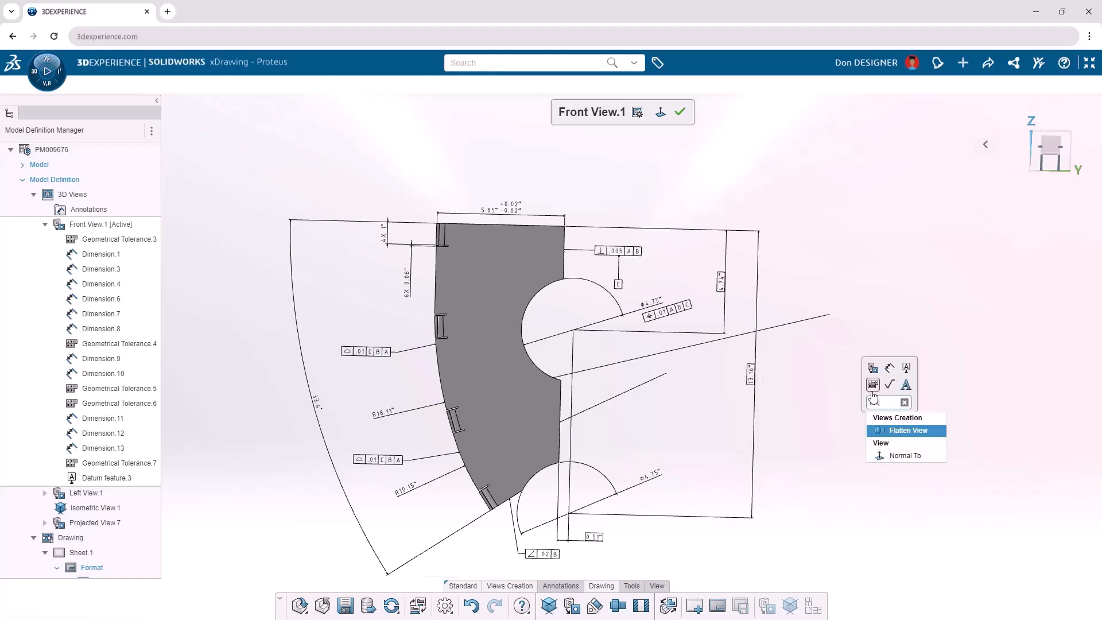
{"action": "left_click", "coordinate": [910, 435]}
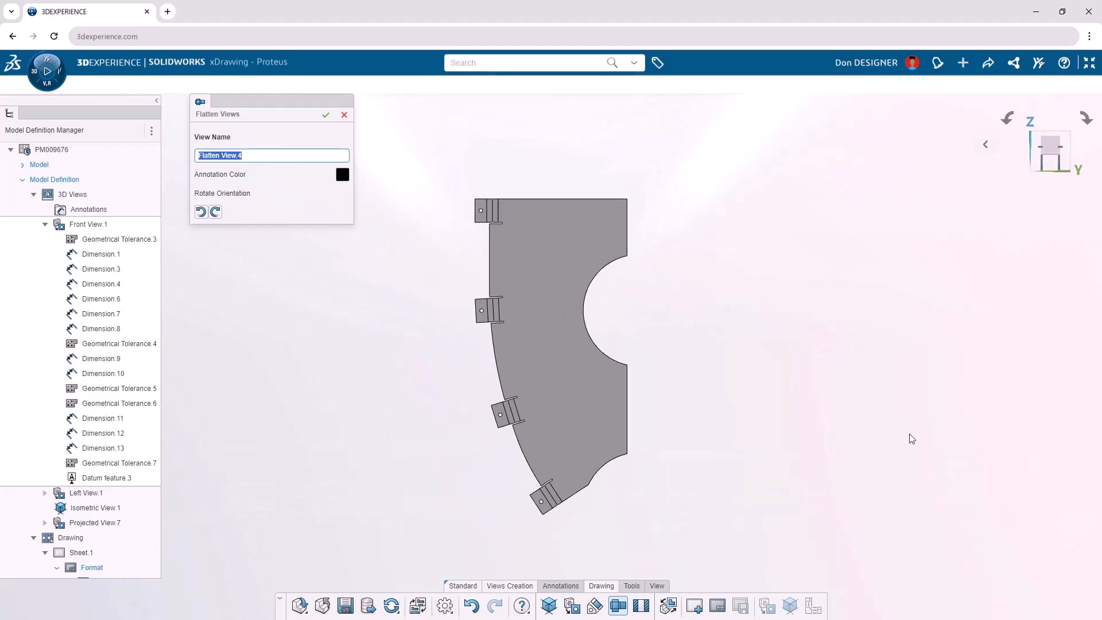
{"action": "left_click", "coordinate": [326, 115]}
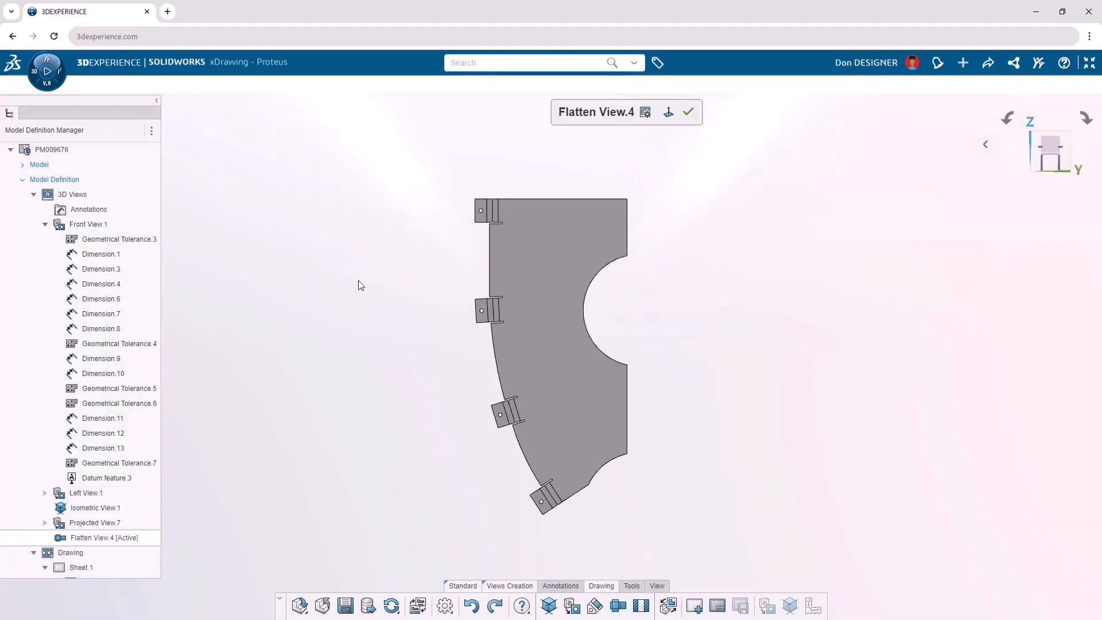
Add a bend table above the flattened bracket, and place the flatten view in the upper left area of the drawing sheet.
{"action": "left_click", "coordinate": [564, 587]}
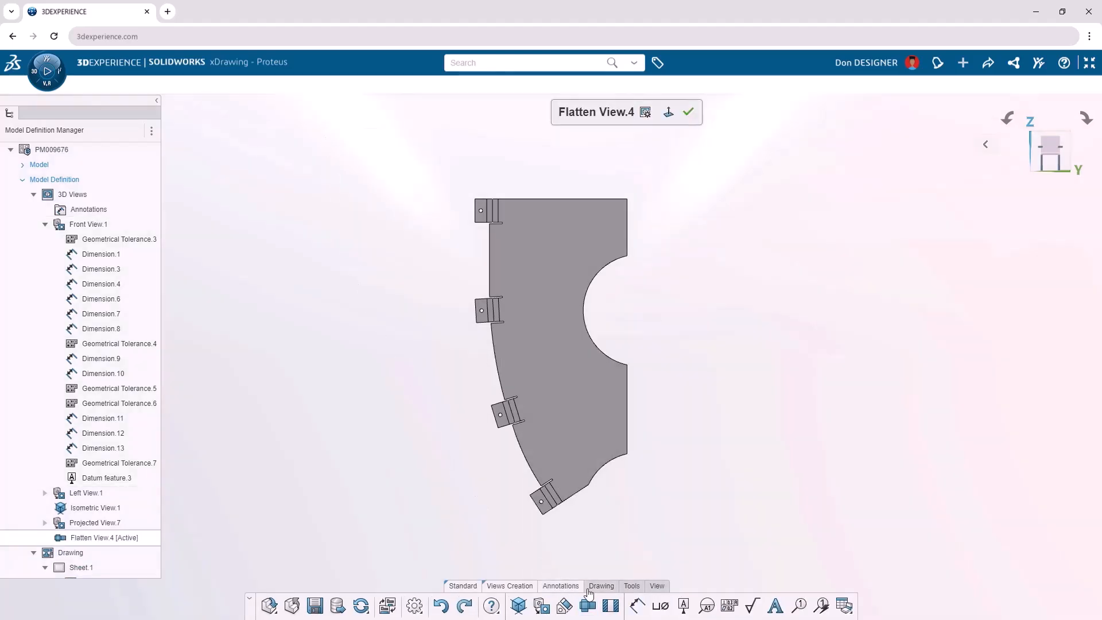
{"action": "left_click", "coordinate": [852, 615]}
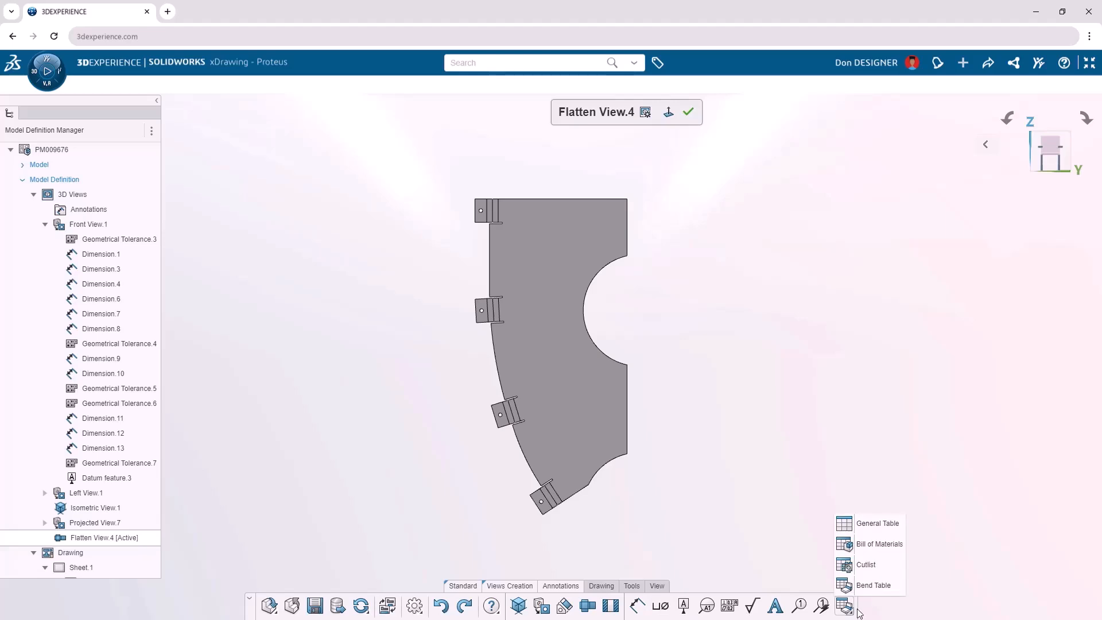
{"action": "left_click", "coordinate": [877, 587]}
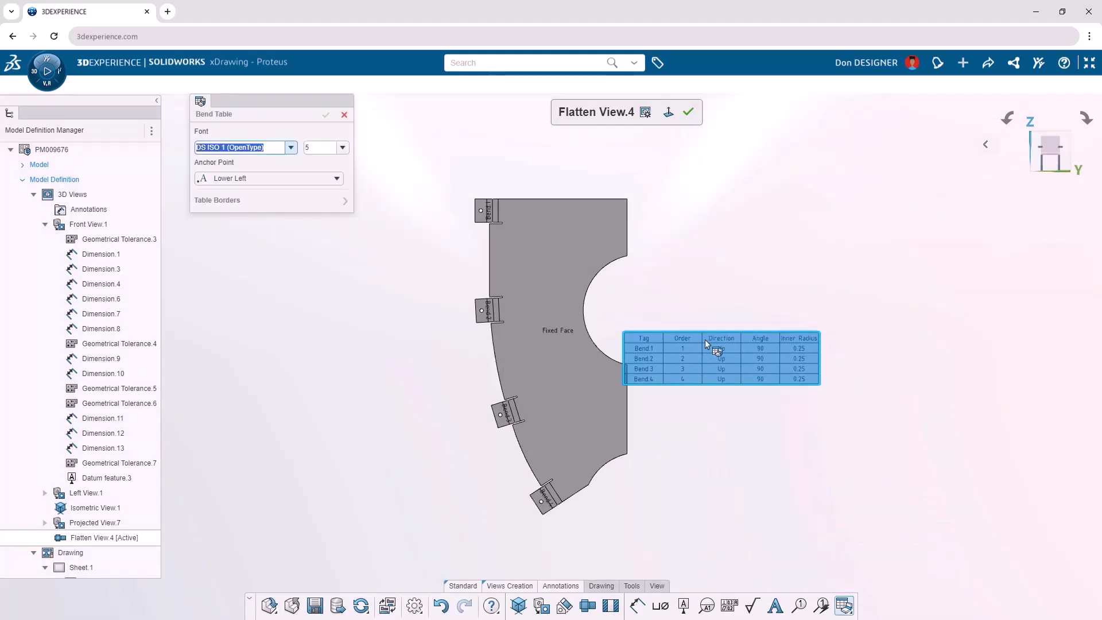
{"action": "left_click", "coordinate": [555, 163]}
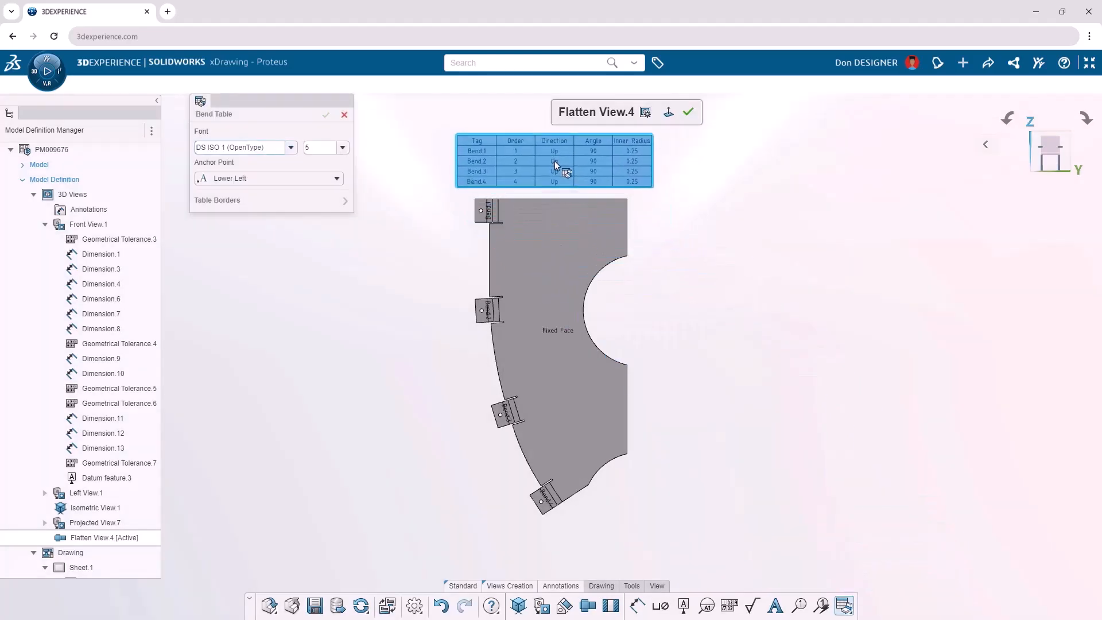
{"action": "left_click", "coordinate": [327, 116]}
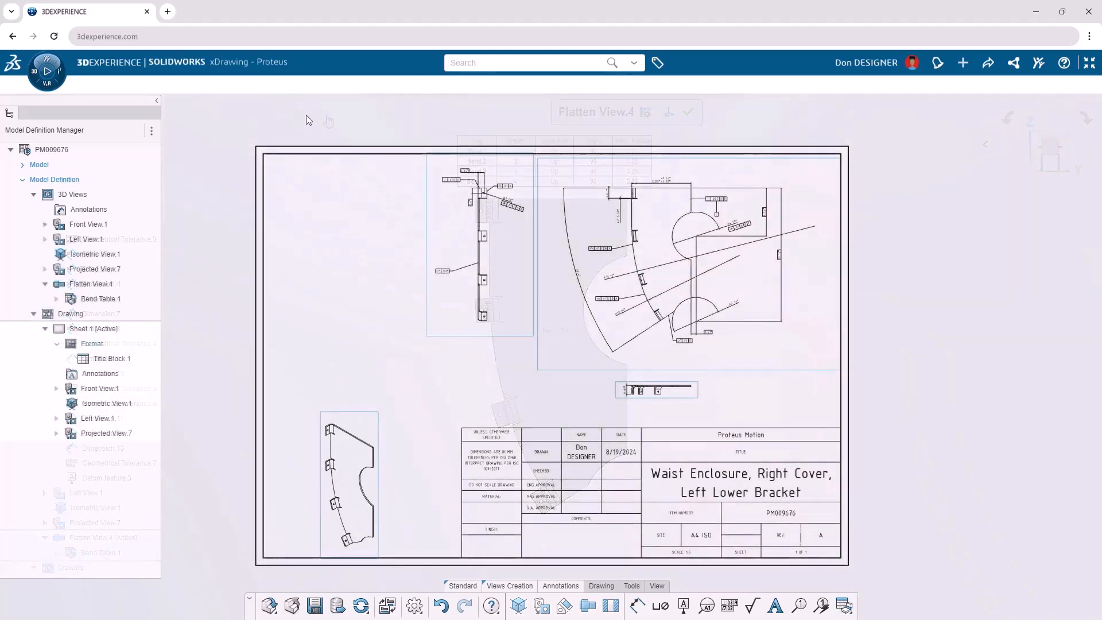
{"action": "left_click_drag", "start_coordinate": [143, 284], "coordinate": [160, 284]}
{"action": "left_click_drag", "start_coordinate": [229, 263], "coordinate": [350, 274]}
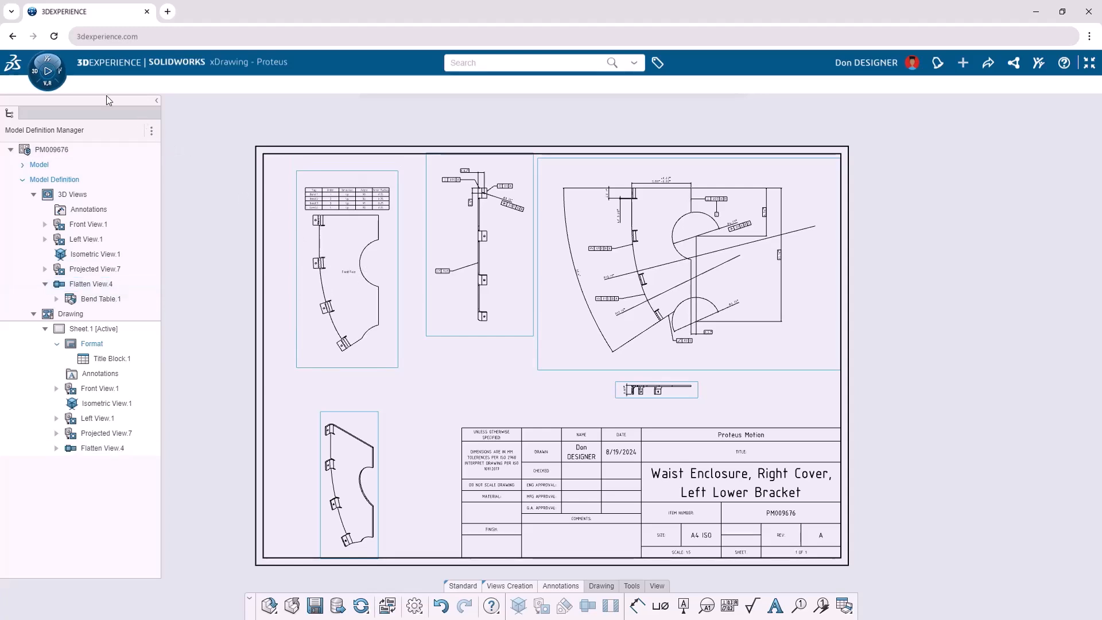
Switch to xStudio and load the Render_Proteus Dataset production from the Proteus (xApp upload) collaborative space.
{"action": "left_click", "coordinate": [48, 71]}
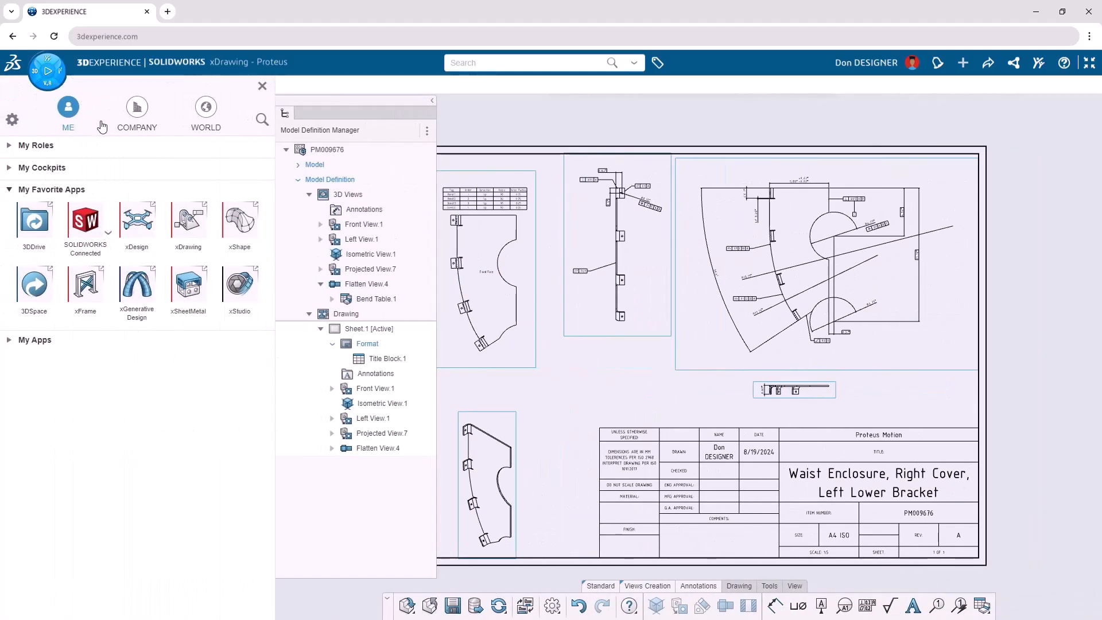
{"action": "left_click", "coordinate": [240, 285]}
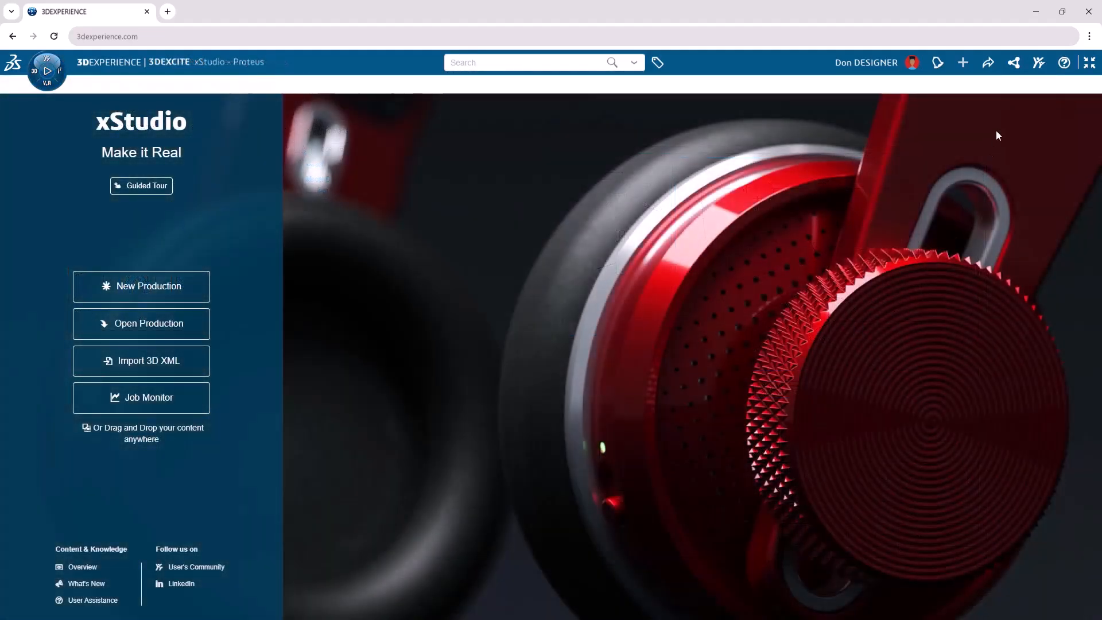
{"action": "left_click", "coordinate": [1015, 64]}
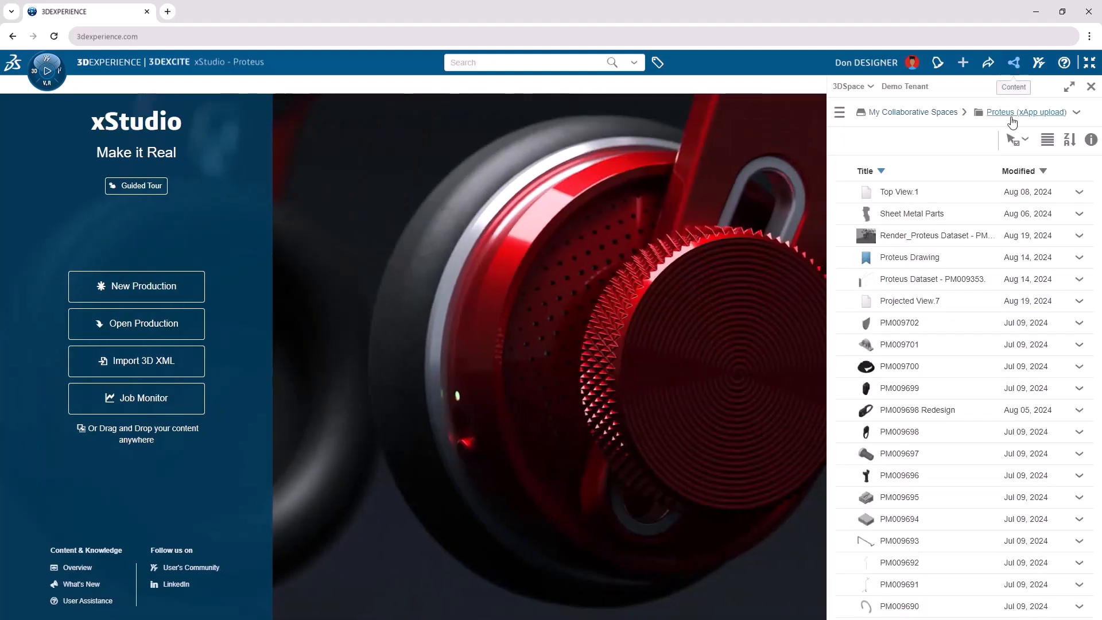
{"action": "left_click_drag", "start_coordinate": [953, 237], "coordinate": [778, 265]}
{"action": "left_click_drag", "start_coordinate": [621, 282], "coordinate": [567, 289]}
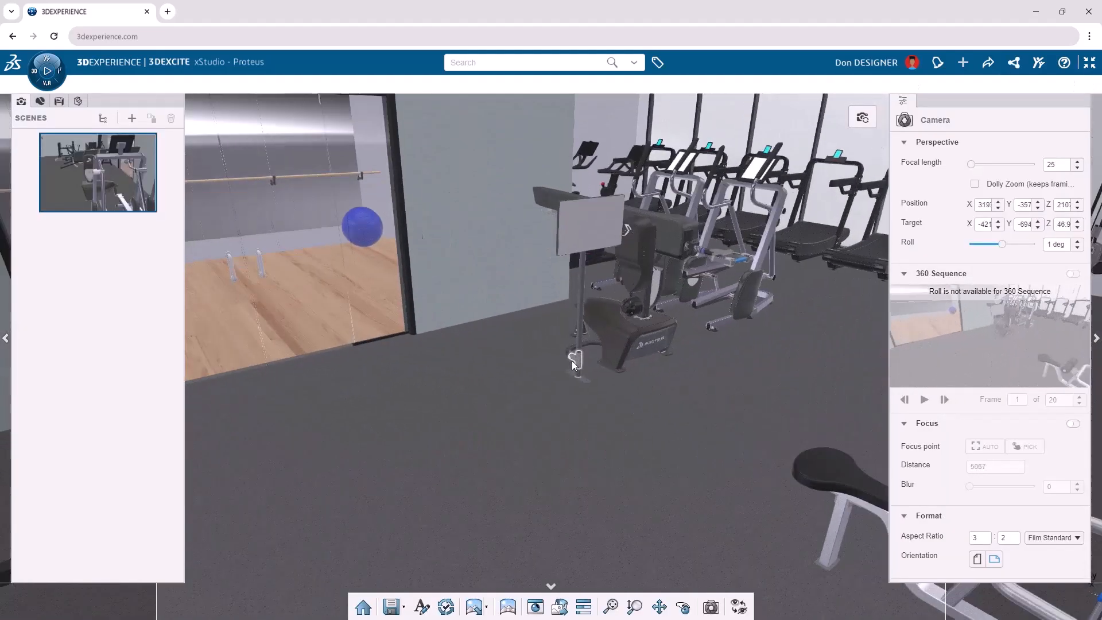
Frame the Proteus machine and its display stand closely at an angle, and add a new scene from that camera view.
{"action": "middle_click_drag", "start_coordinate": [541, 384], "coordinate": [591, 393]}
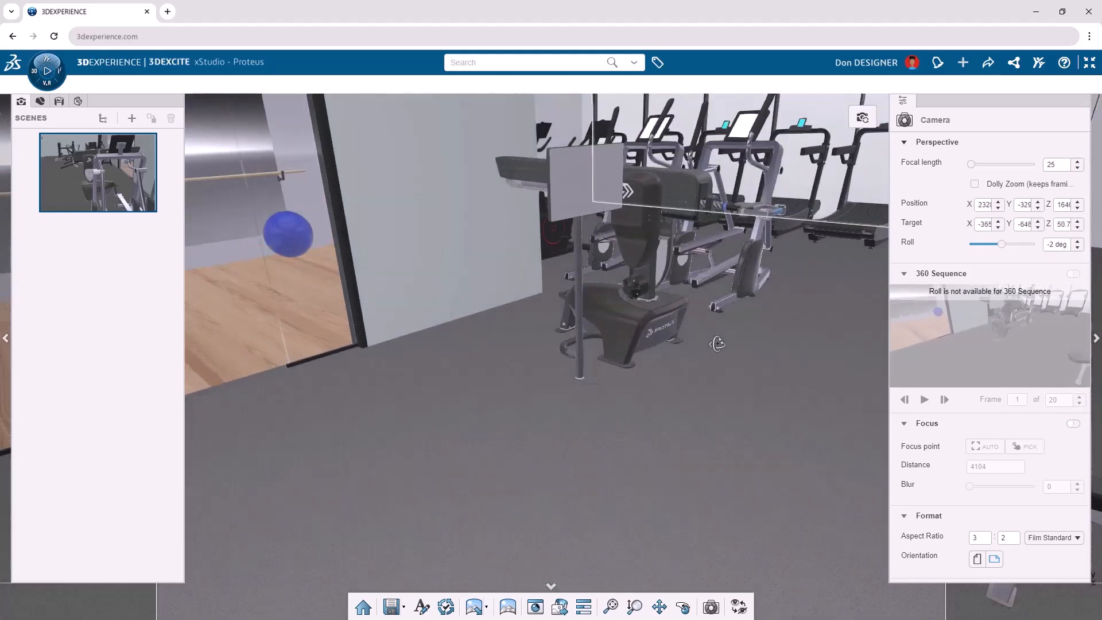
{"action": "middle_click_drag", "start_coordinate": [709, 336], "coordinate": [677, 440]}
{"action": "scroll", "coordinate": [636, 426], "scroll_direction": "up", "scroll_amount": 3}
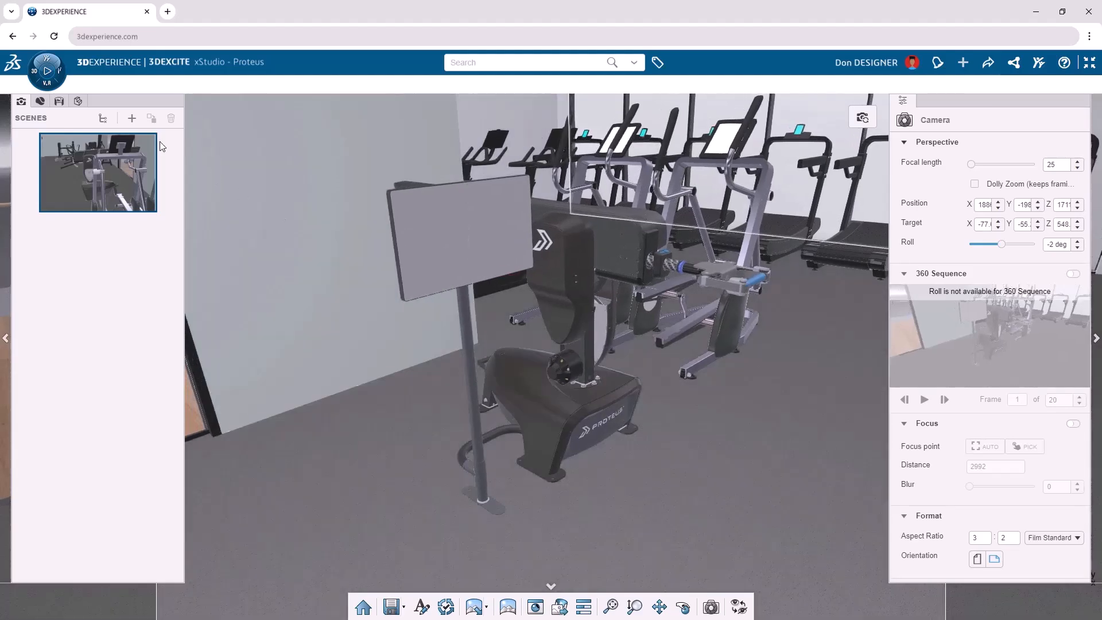
{"action": "left_click", "coordinate": [132, 118]}
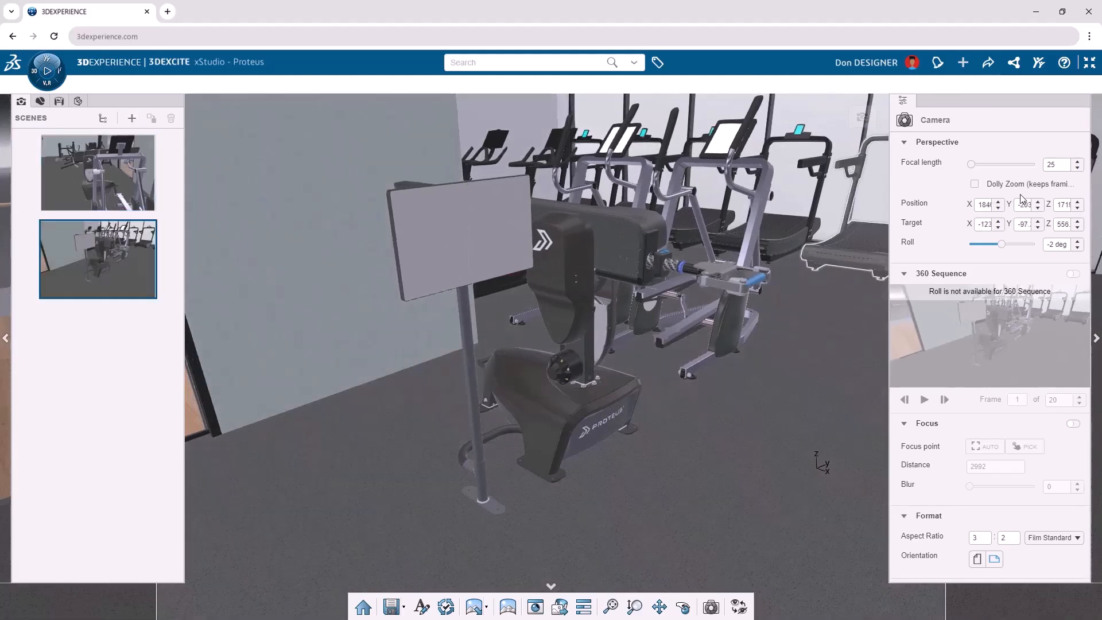
Set the new scene camera's focal length to 20 and its aspect ratio to HD Standard.
{"action": "key", "text": "BackSpace"}
{"action": "key", "text": "BackSpace"}
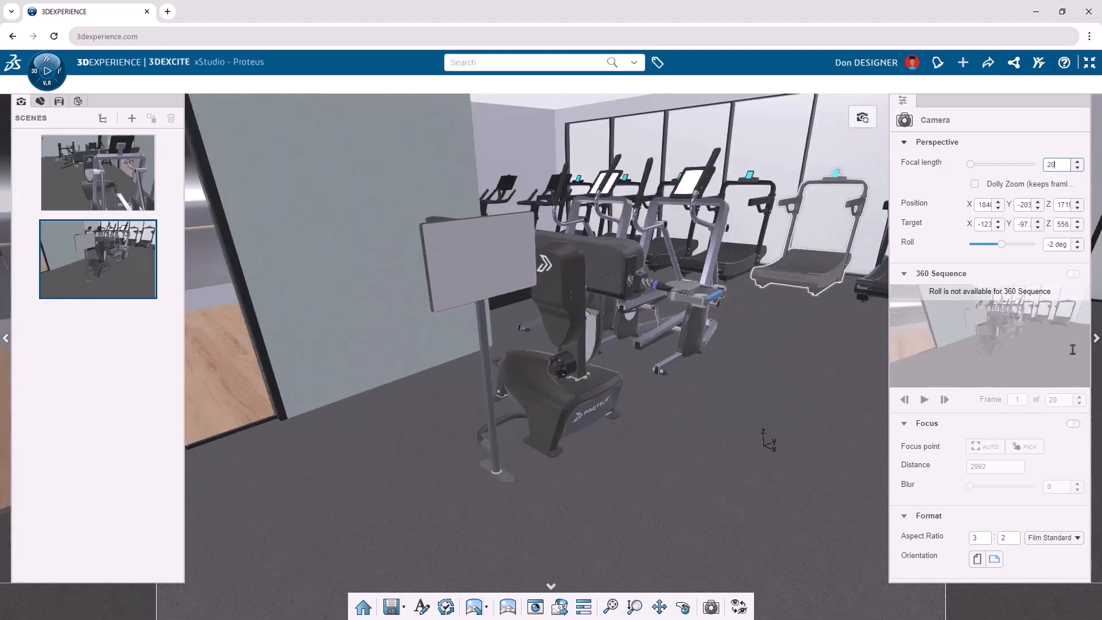
{"action": "left_click", "coordinate": [1077, 538]}
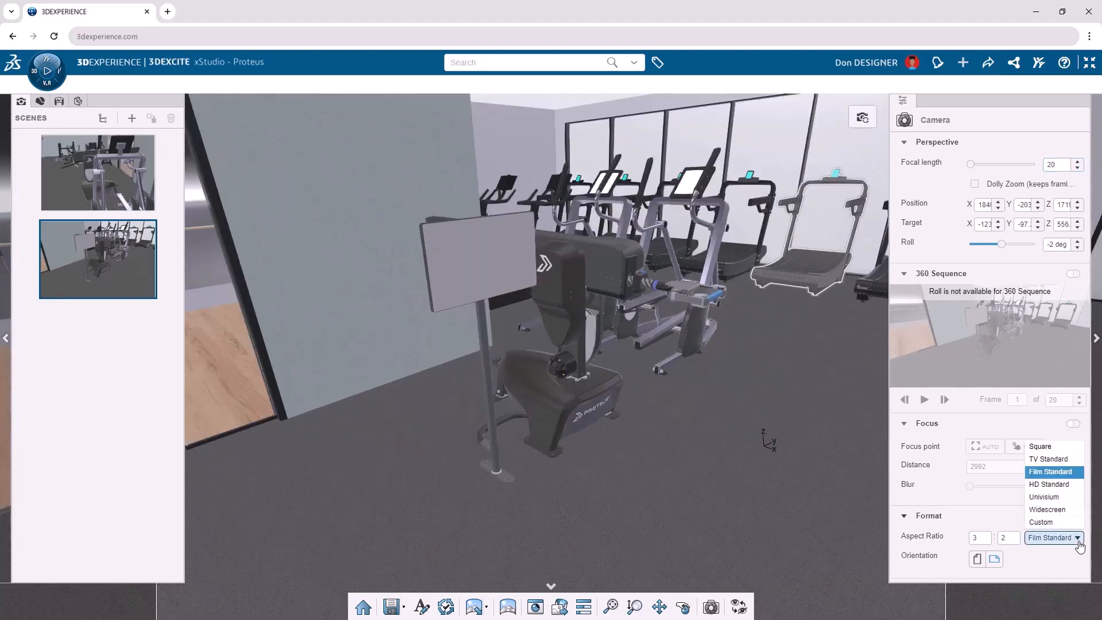
{"action": "left_click", "coordinate": [1071, 485]}
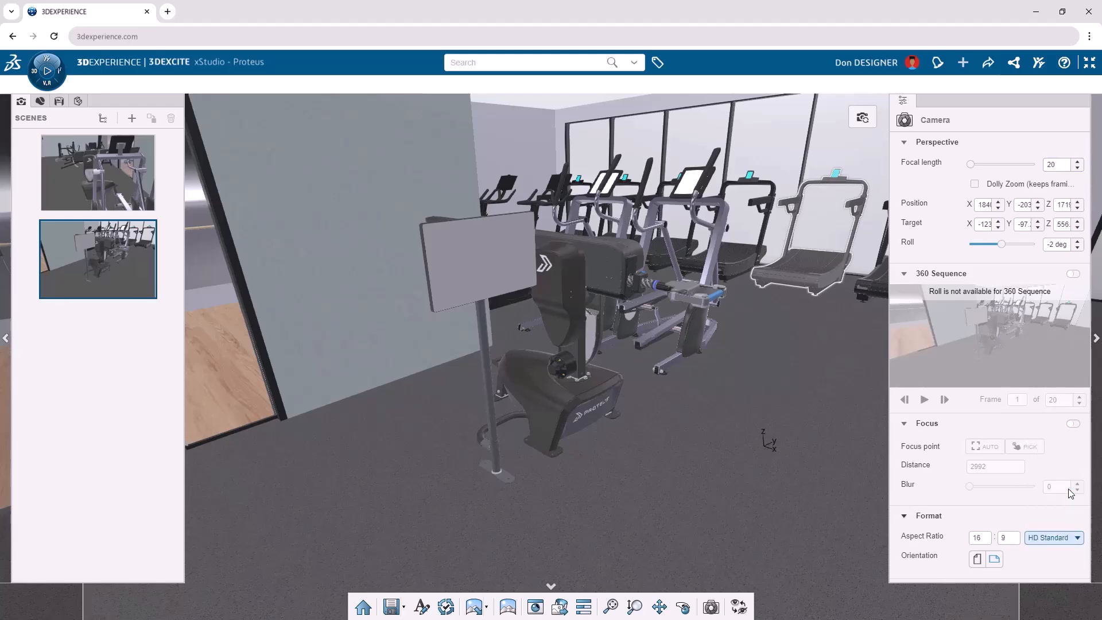